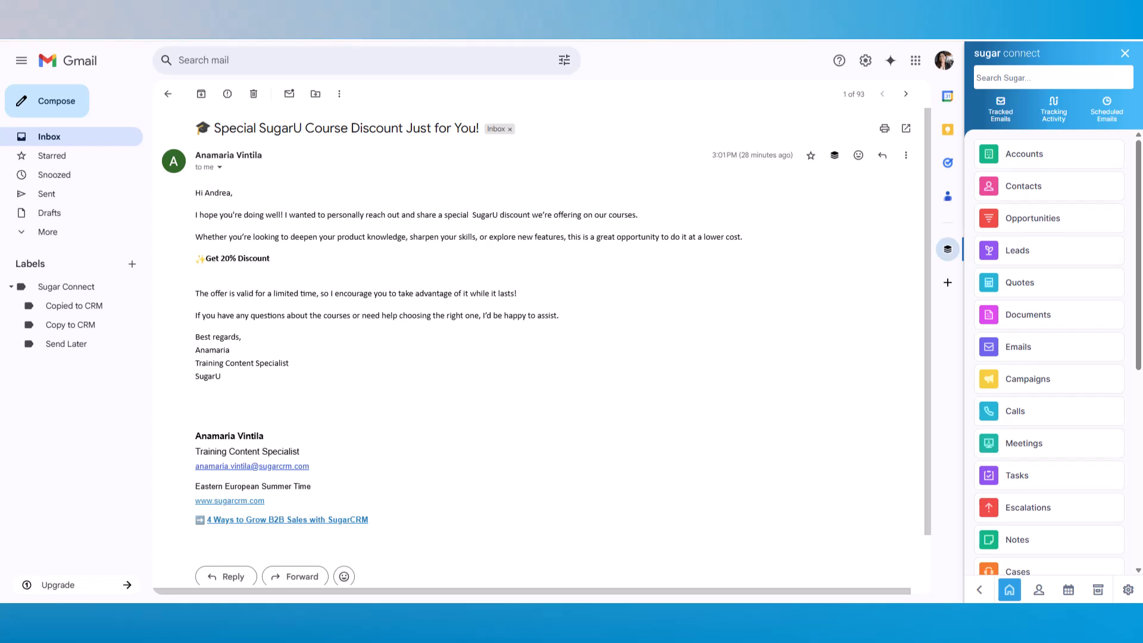
- Open the 'Special SugarU Course Discount Just for You!' email with Sugar Connect listing its CRM modules
mouse_move(230, 156)
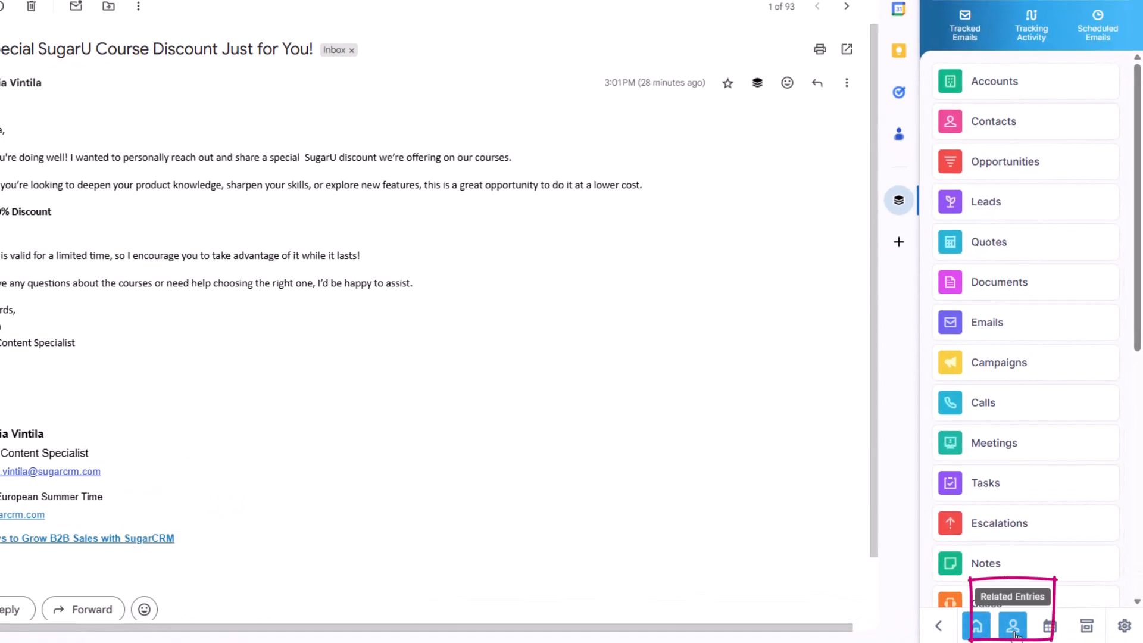
- Show the sender's related entries: no CRM records found, plus Sugar Hint details for SugarCRM
left_click(1013, 630)
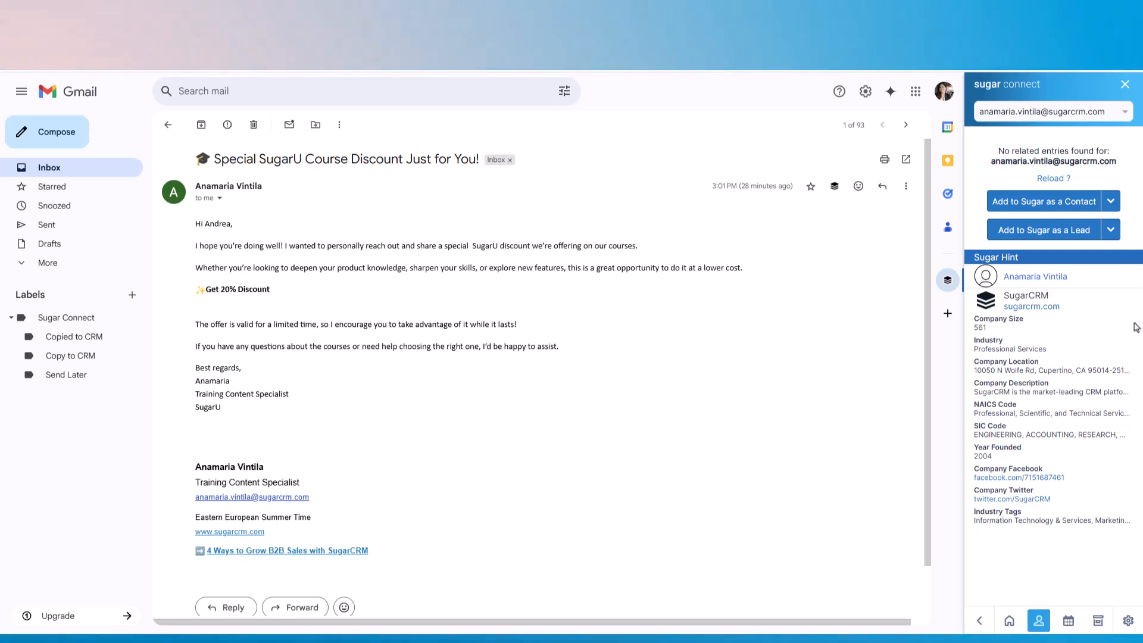
left_click_drag(1133, 511, 1132, 561)
left_click(1132, 562)
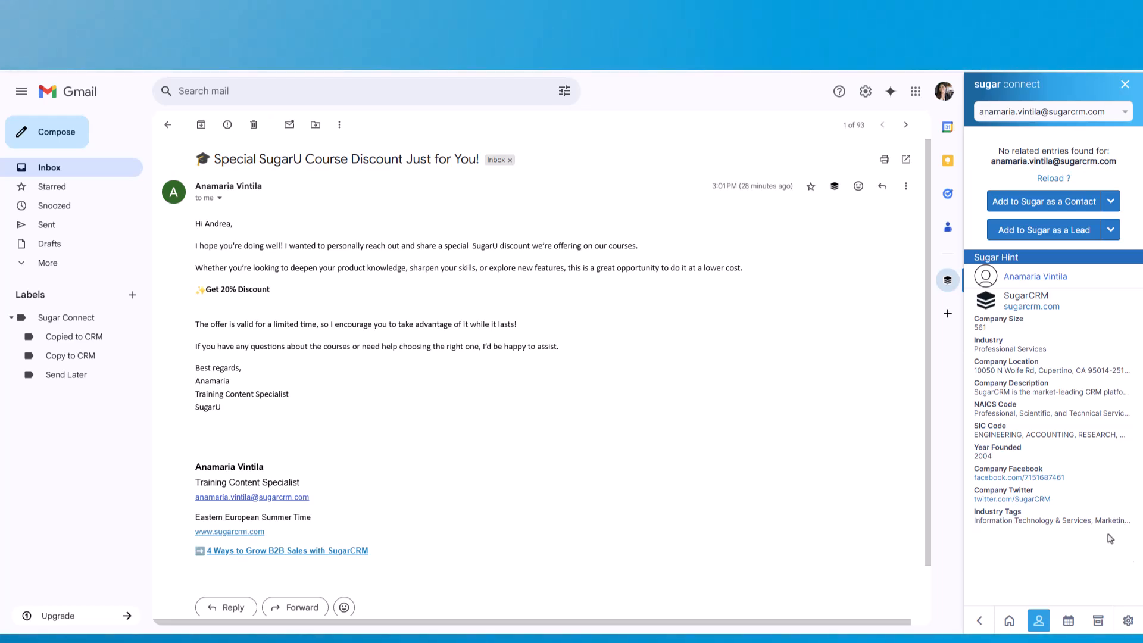
- Toggle Populate Sugar Hint Data on Create in General Options, then return to Related Entries
left_click(1129, 612)
left_click(1090, 397)
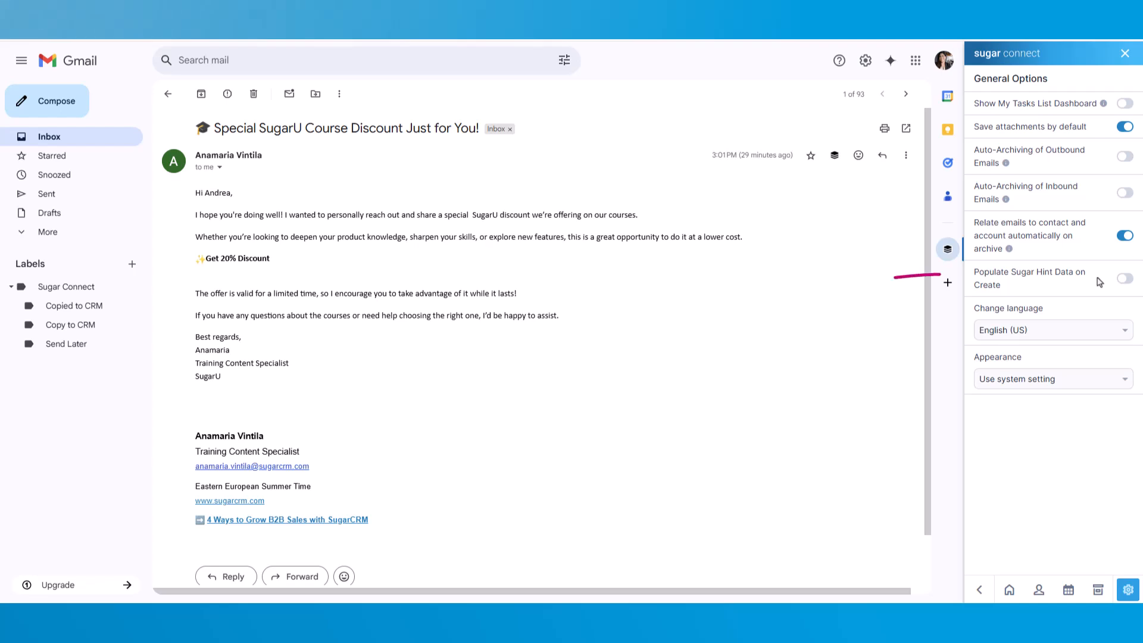
left_click(1129, 281)
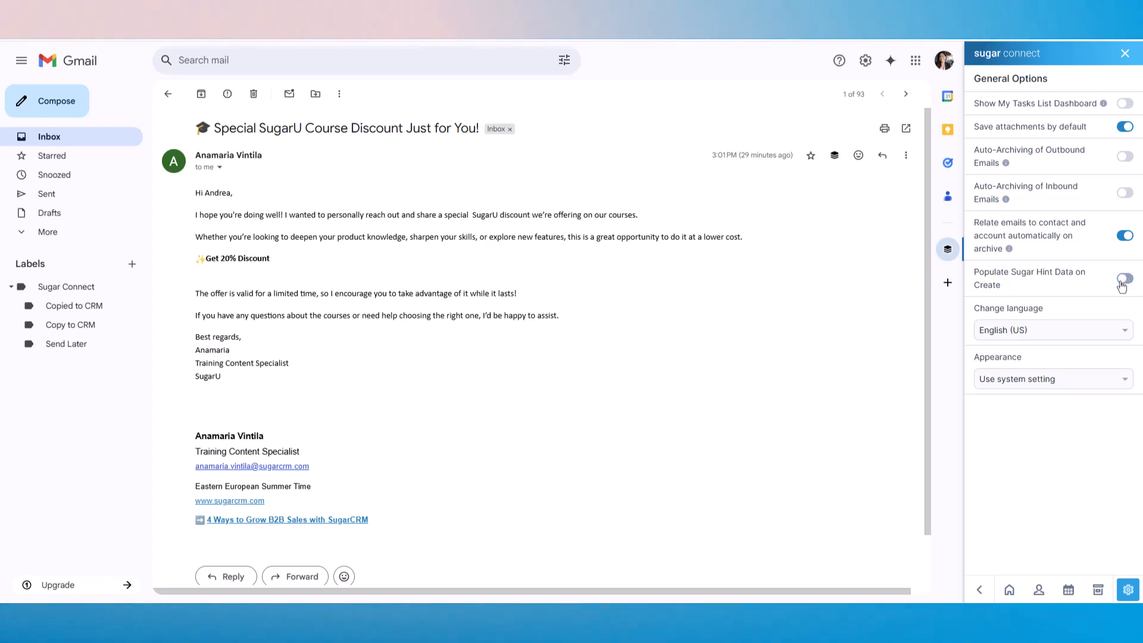
left_click(1041, 590)
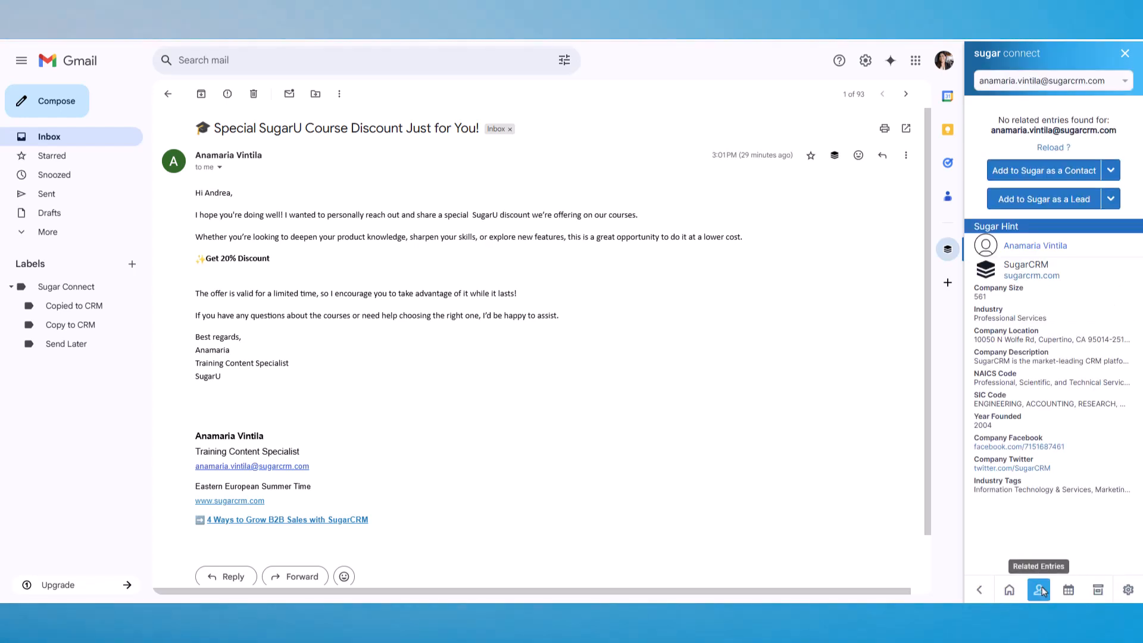
- Expand and collapse the extra contact and lead adding options for the sender
left_click(1110, 171)
left_click(1113, 177)
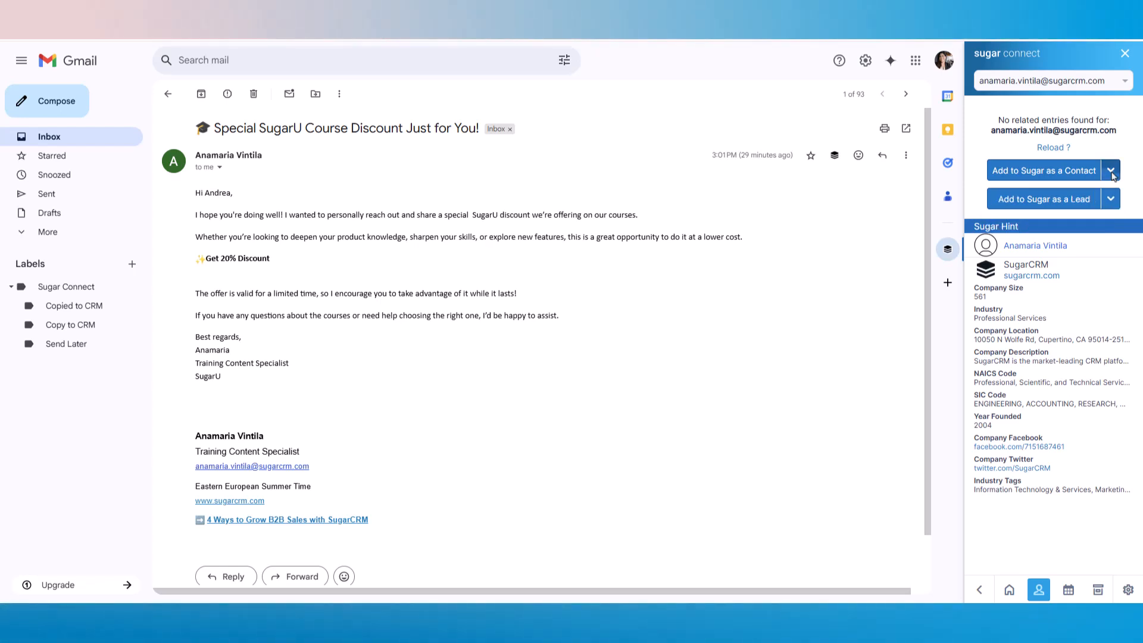
left_click(1113, 176)
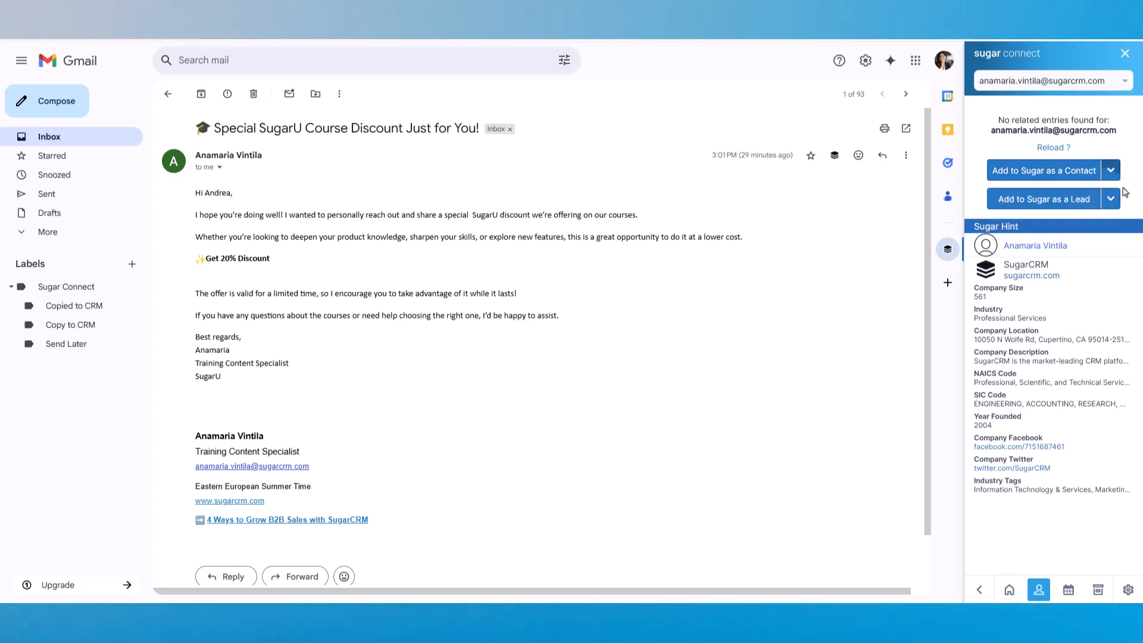
left_click(1112, 200)
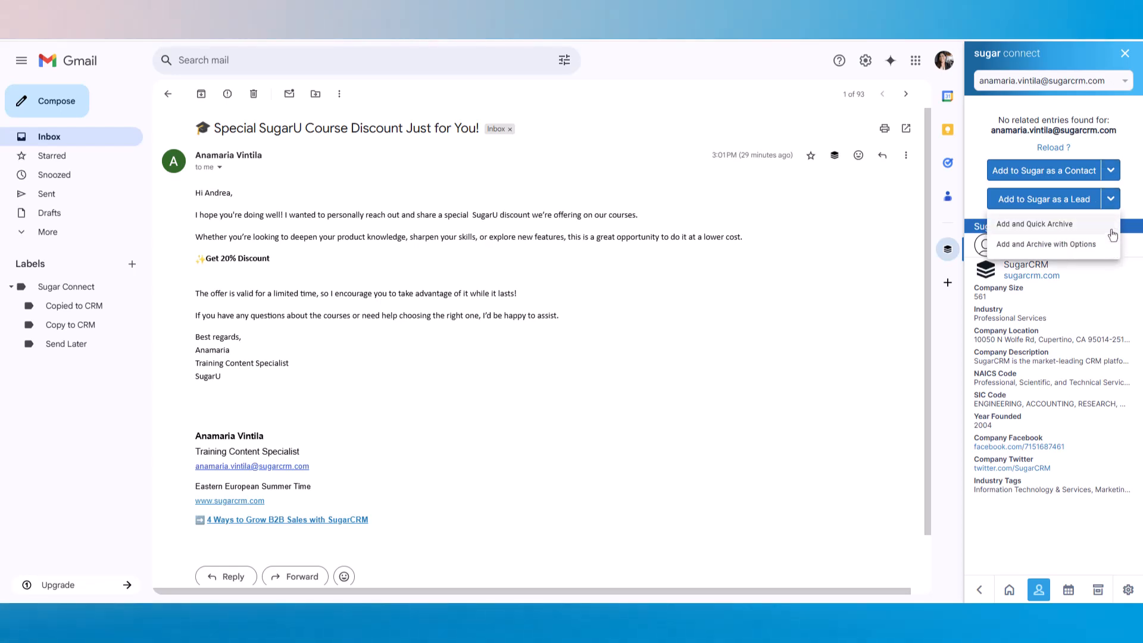
left_click(1111, 199)
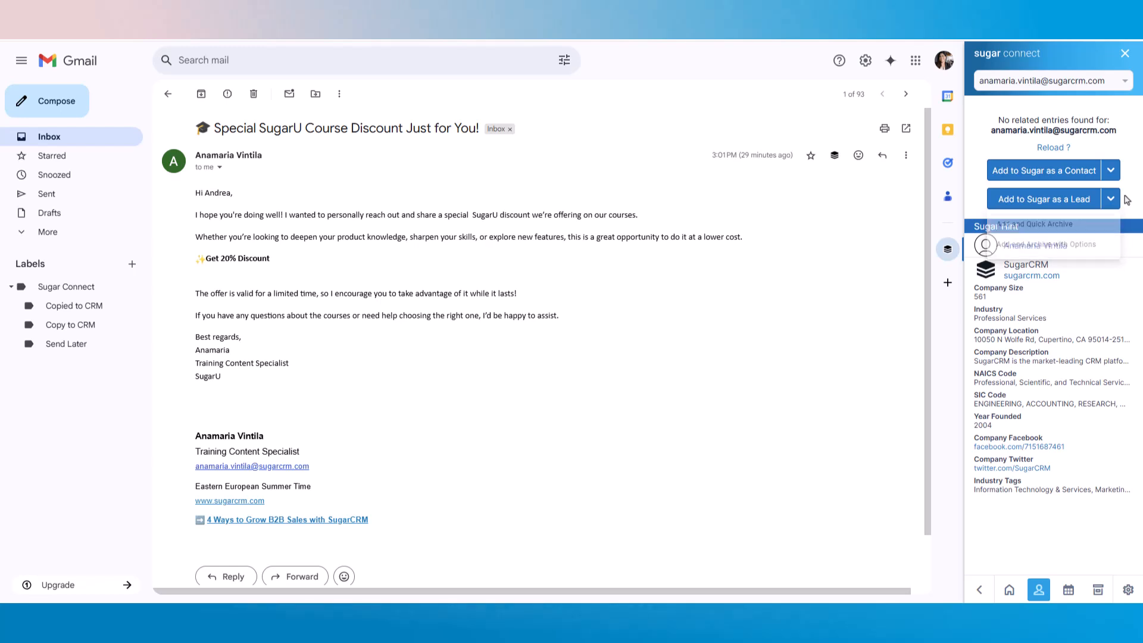
- Create a lead from the sender with salutation Mrs., a mobile number and pasted website, and save
left_click(1077, 201)
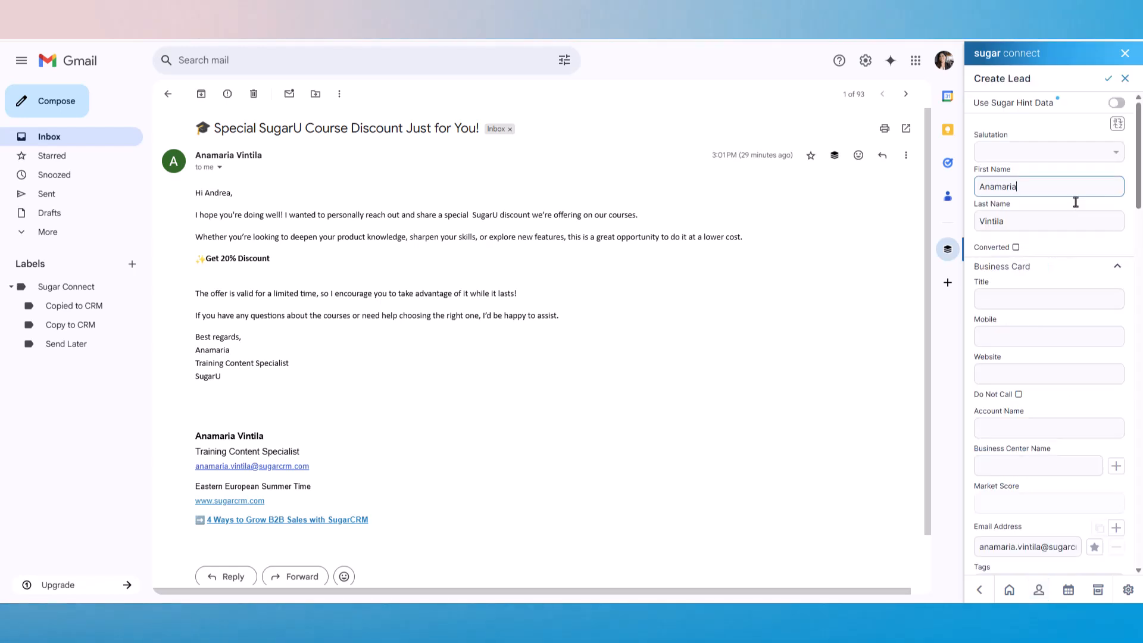
left_click(1038, 152)
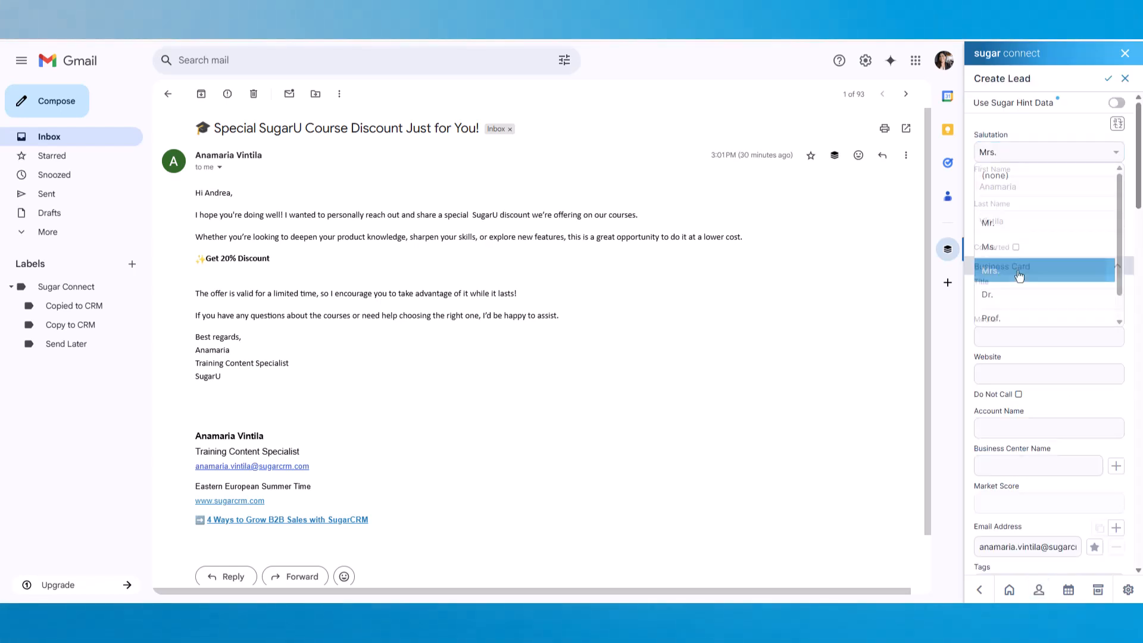
left_click(1019, 265)
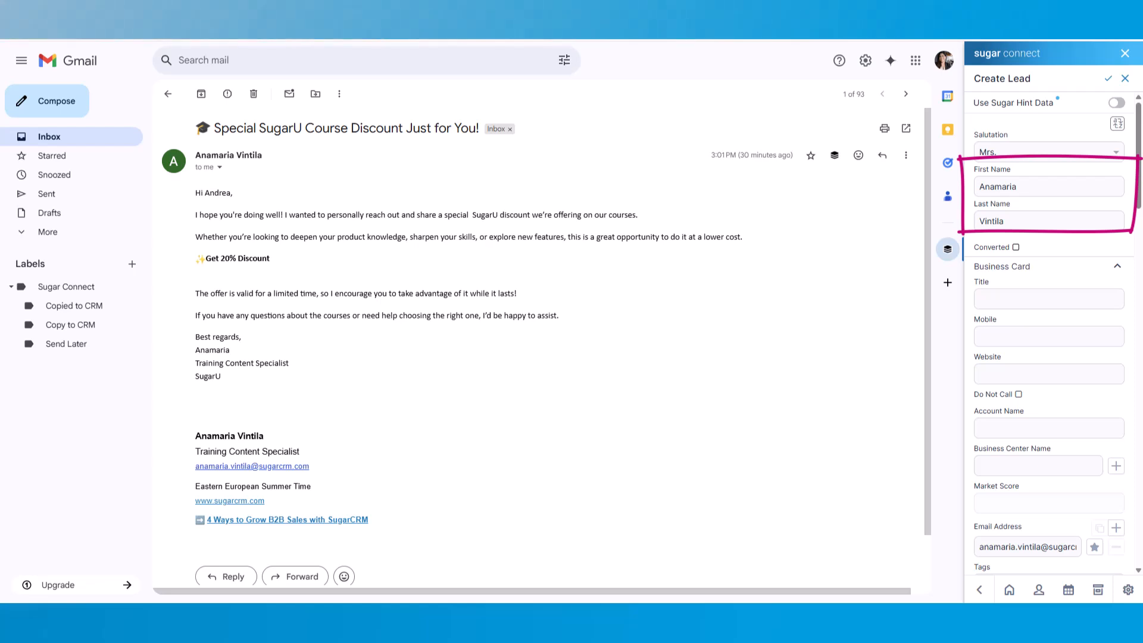
scroll(1045, 554, "down", 1)
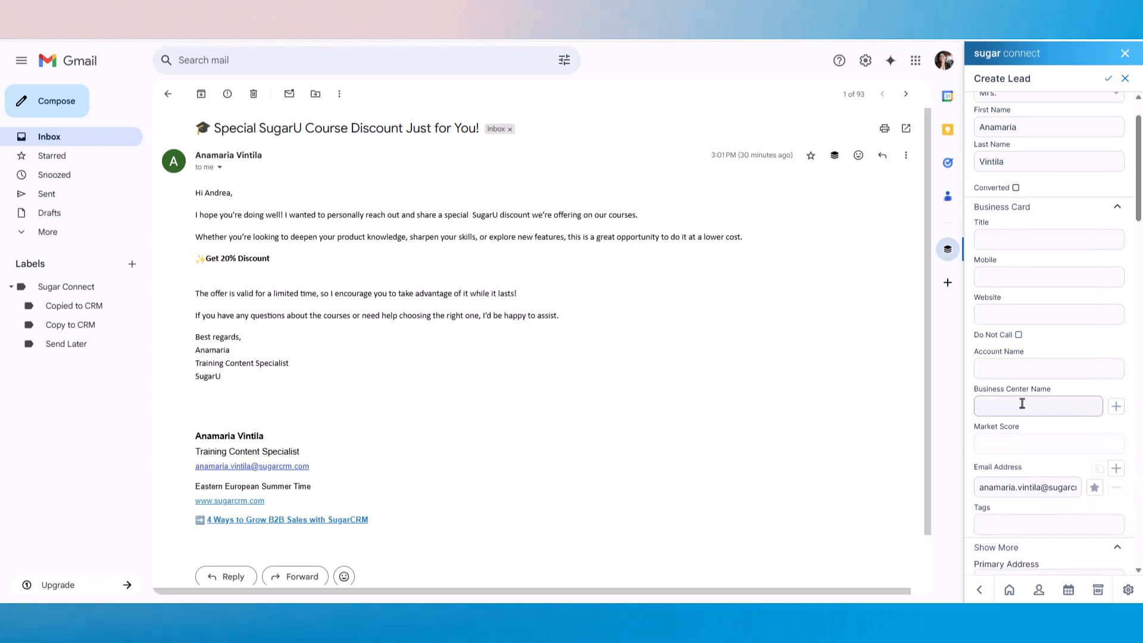
scroll(1002, 301, "up", 1)
left_click(997, 340)
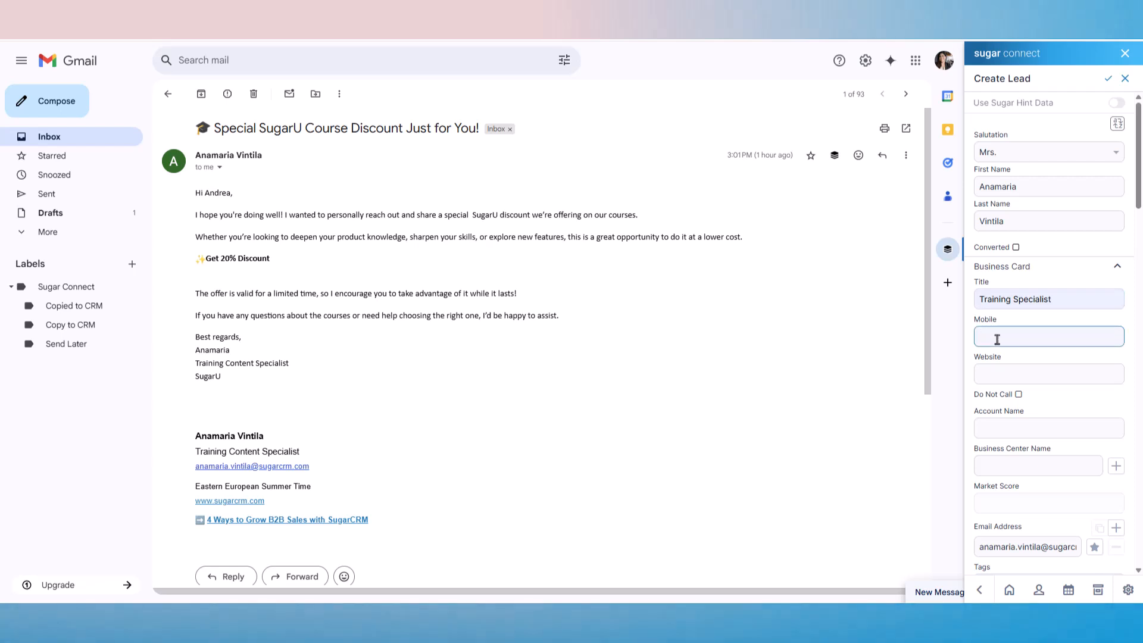
type("555-66")
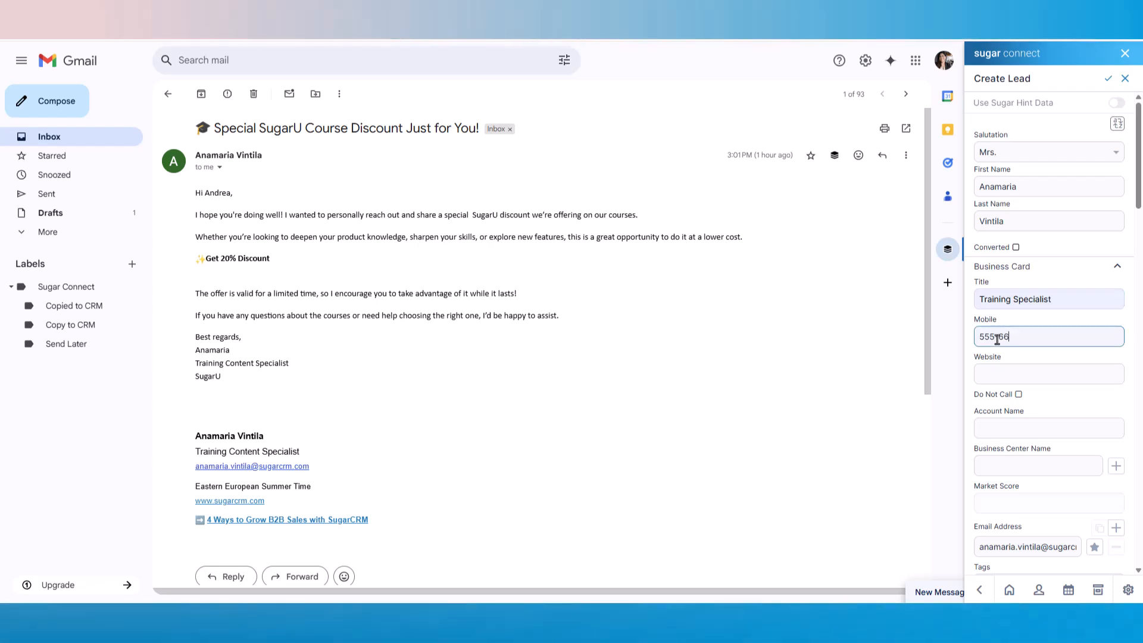
type("6-8989")
left_click(993, 375)
type("https://university.sugarcrm.com/")
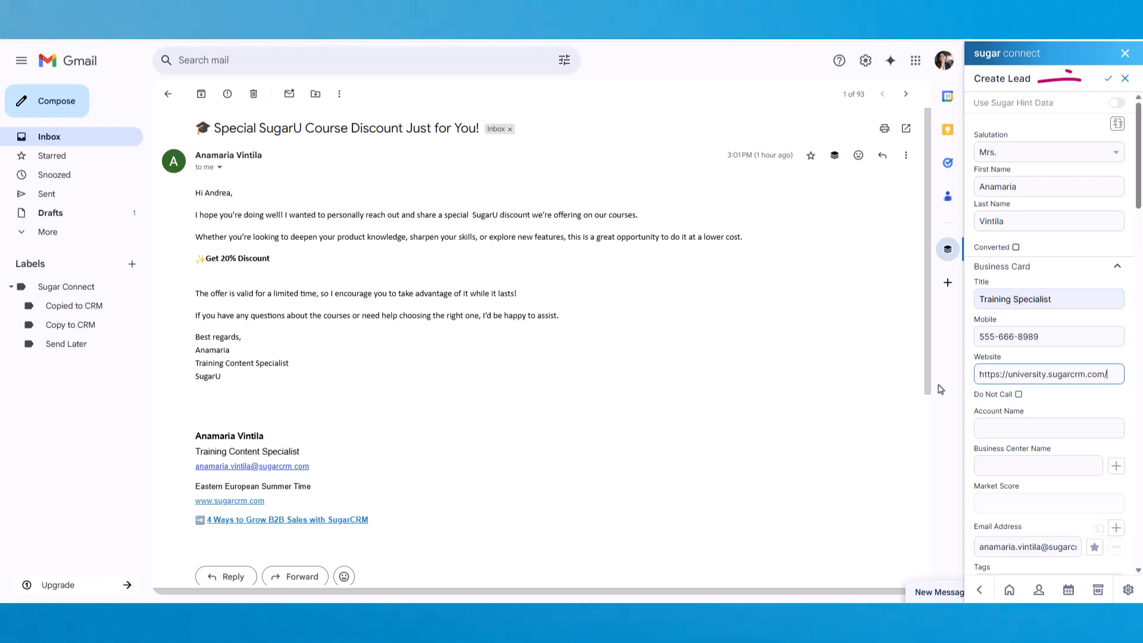
key("Tab")
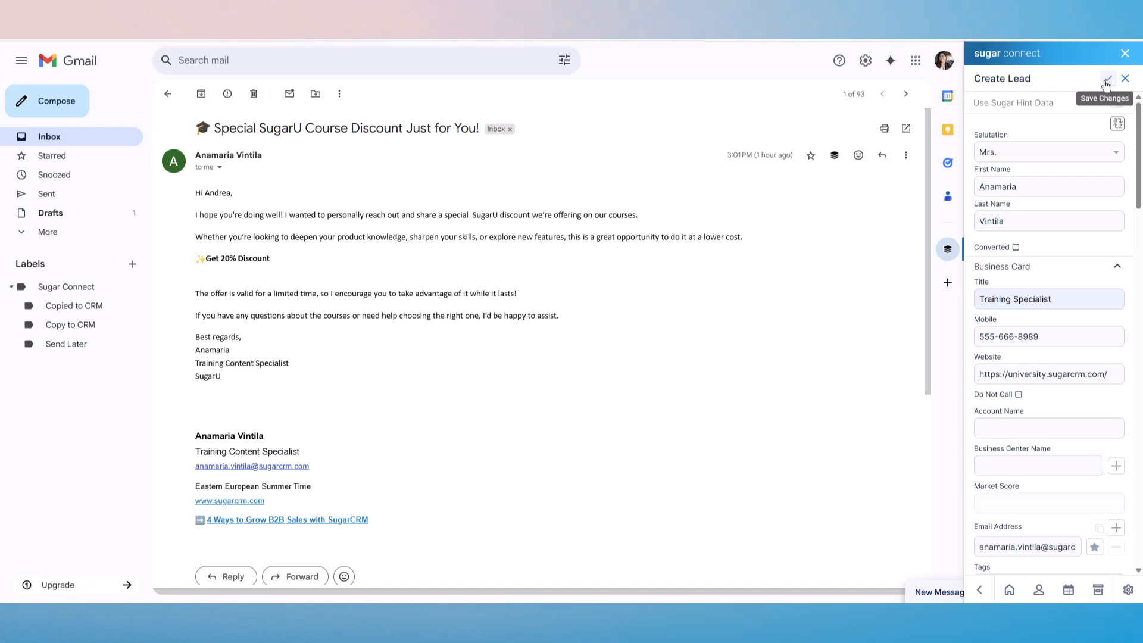
left_click(1107, 80)
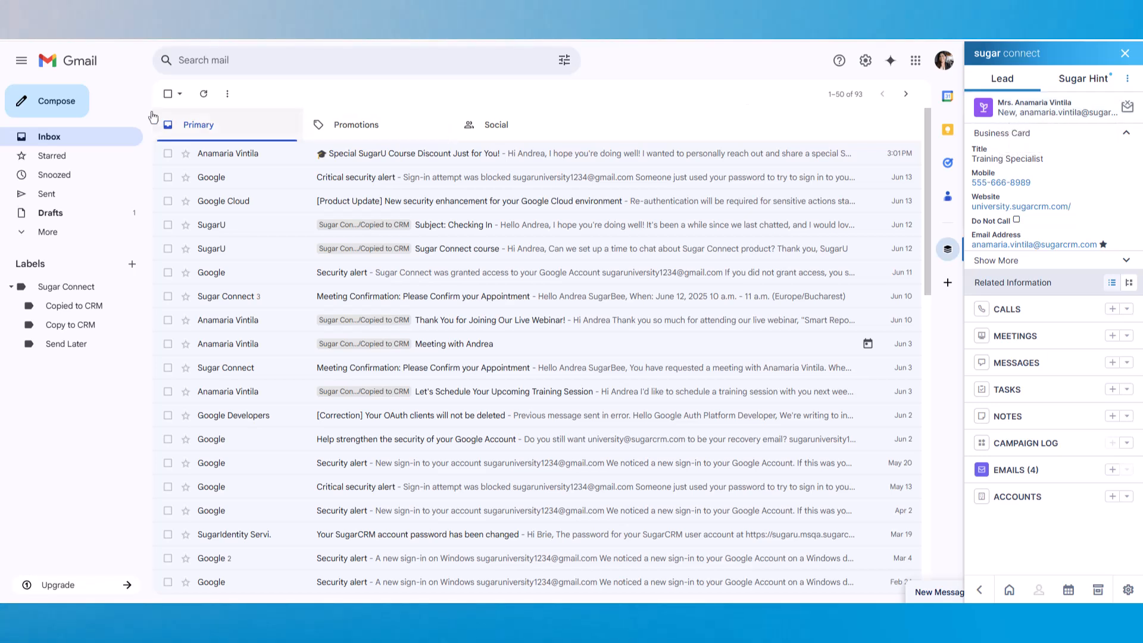
- Compose a draft 'Extension of Training Instance Period' asking to extend the training instance
left_click(68, 110)
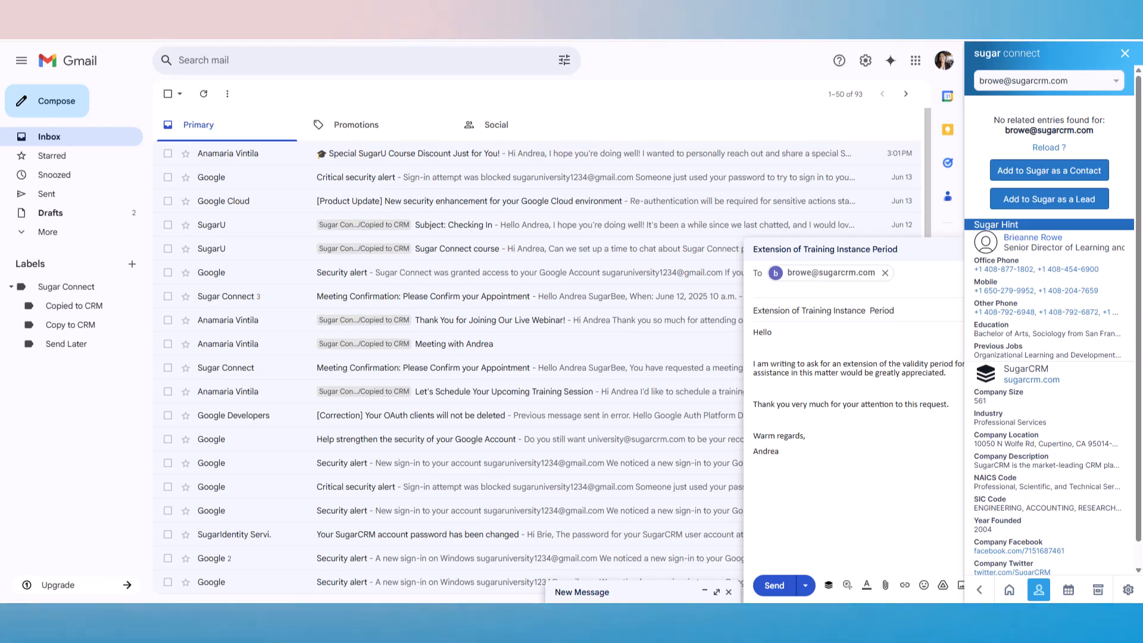
- Add the recipient as a Sugar contact with first and last name and department Customer Experience
left_click(1086, 173)
left_click(1052, 221)
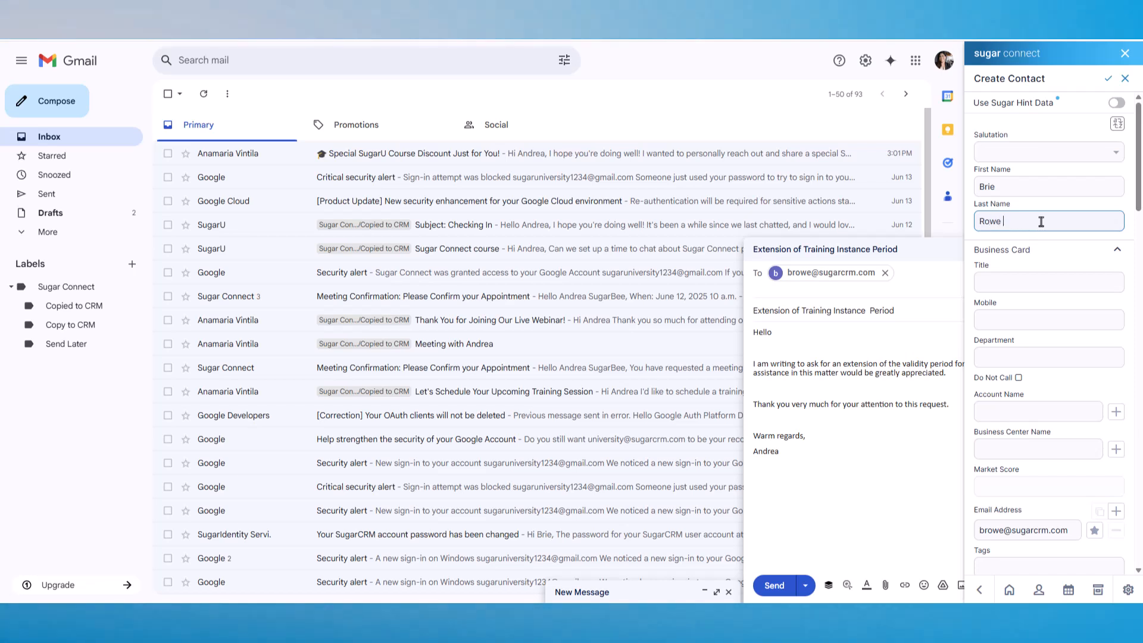
left_click(1082, 355)
type("Customer Experience")
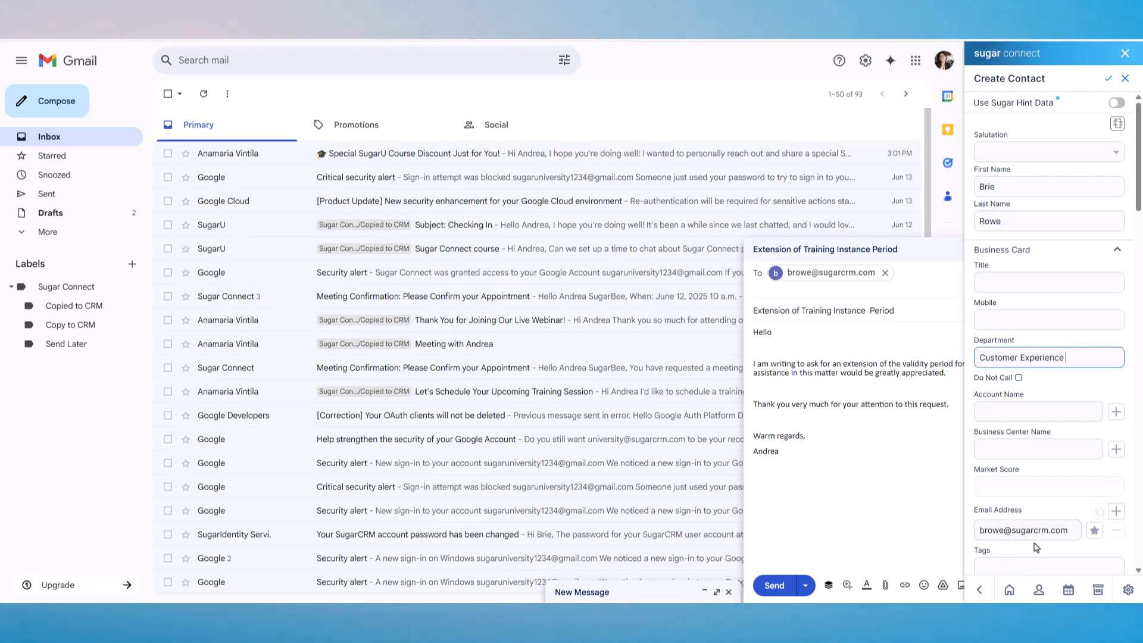
left_click(1109, 79)
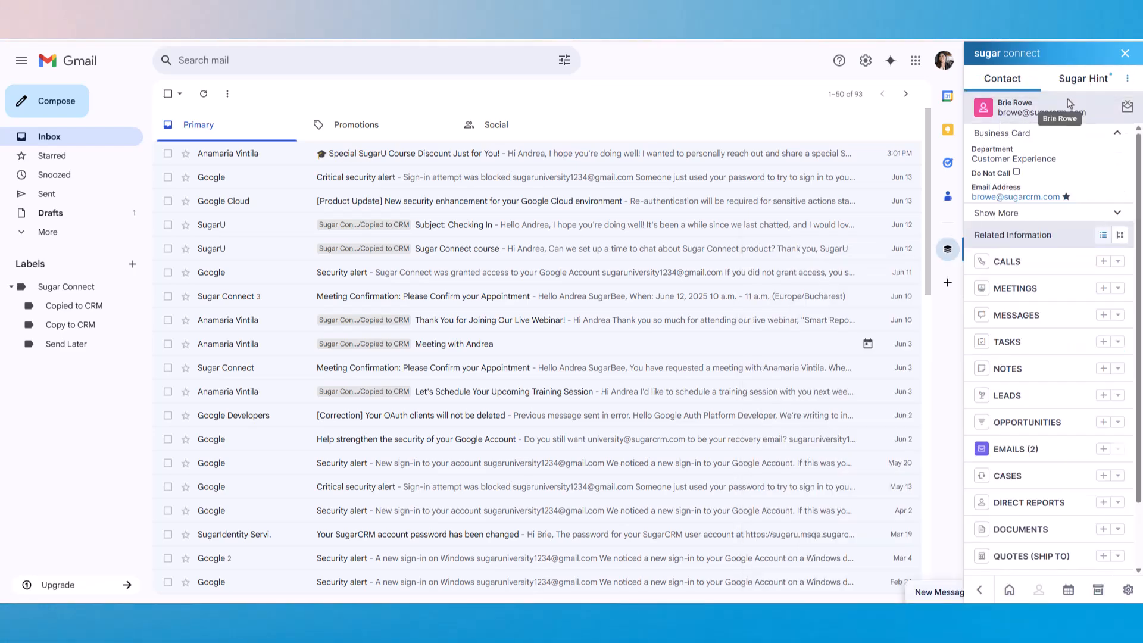
- Go from the Sugar home list to Accounts and open its extra actions menu
left_click(1010, 591)
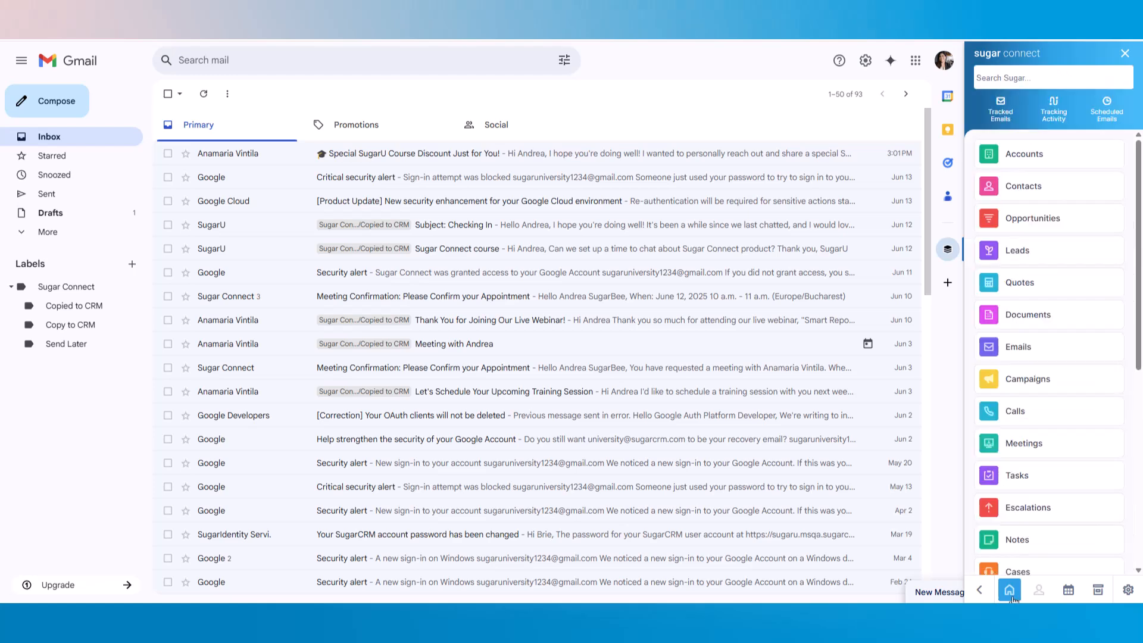
mouse_move(1139, 339)
left_mouse_down()
mouse_move(1139, 518)
mouse_move(1136, 320)
left_mouse_up()
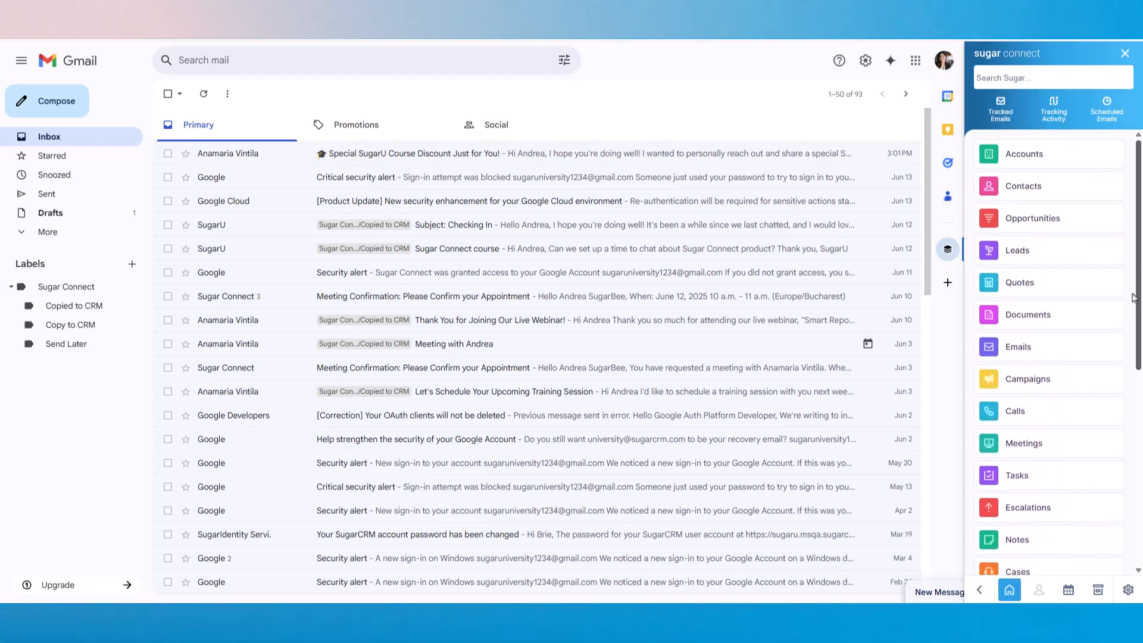
left_click(1093, 167)
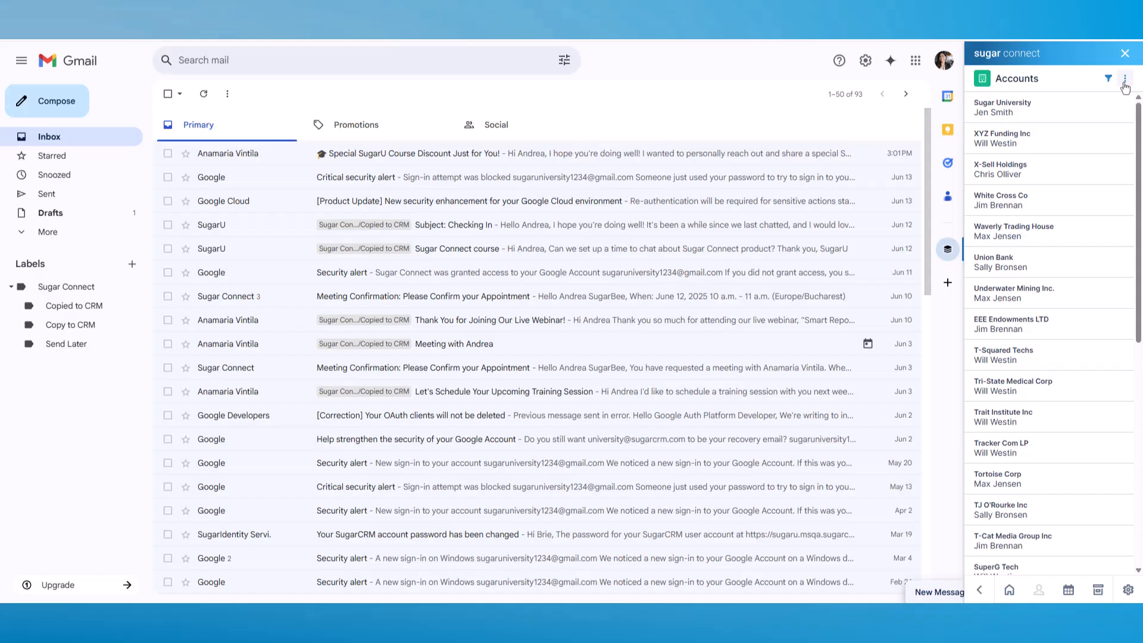
left_click(1125, 82)
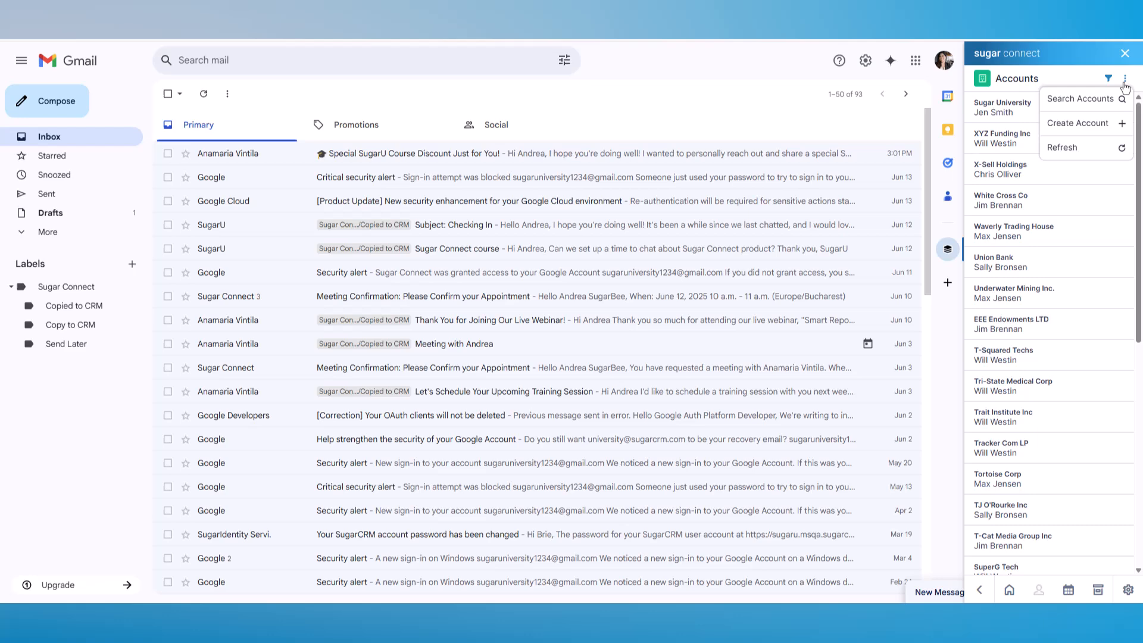
- Create account Sugar University with website university.sugarcrm.com, industry Technology and NA Business Center
left_click(1095, 131)
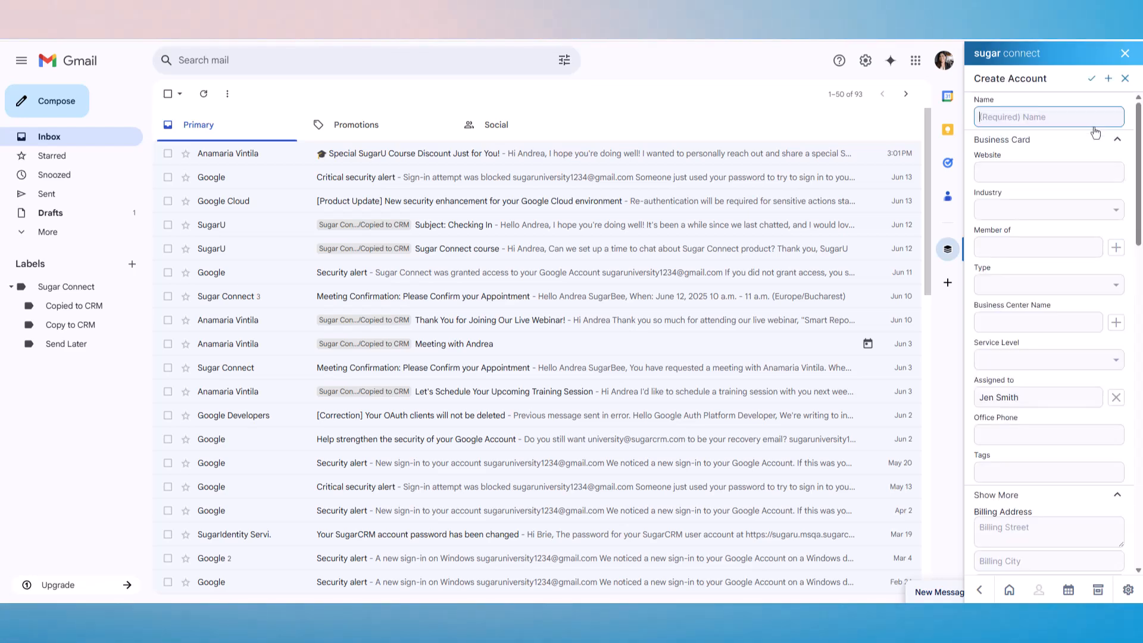
type("Sugar University")
left_click(1027, 181)
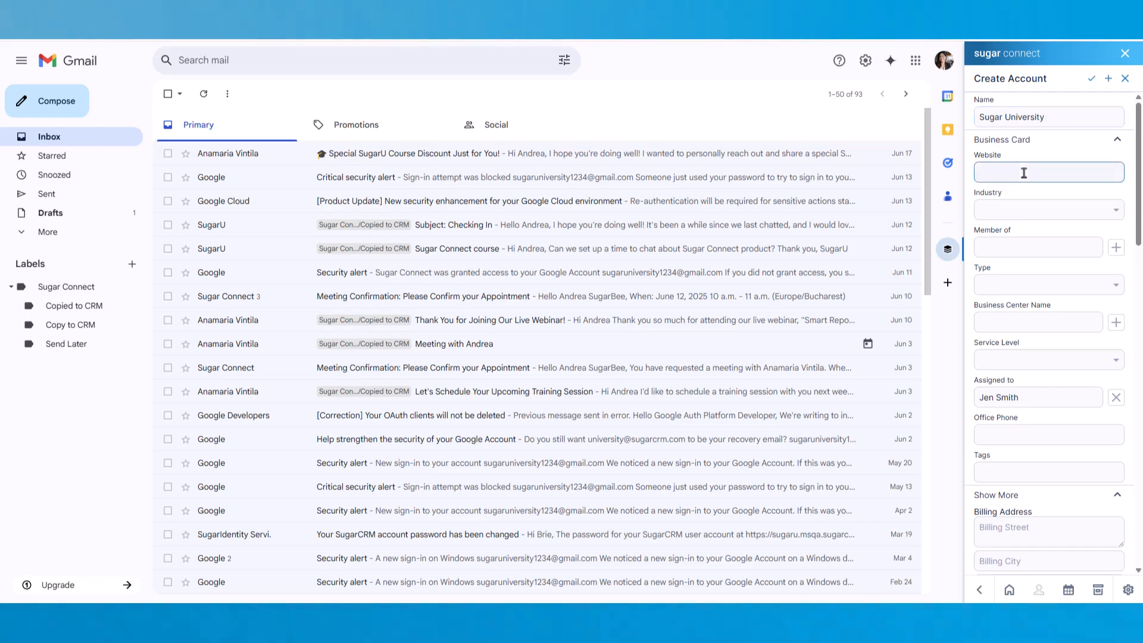
type("https://university.sugarcrm.com/")
left_click(1047, 209)
scroll(1056, 338, "down", 3)
scroll(1056, 338, "down", 3)
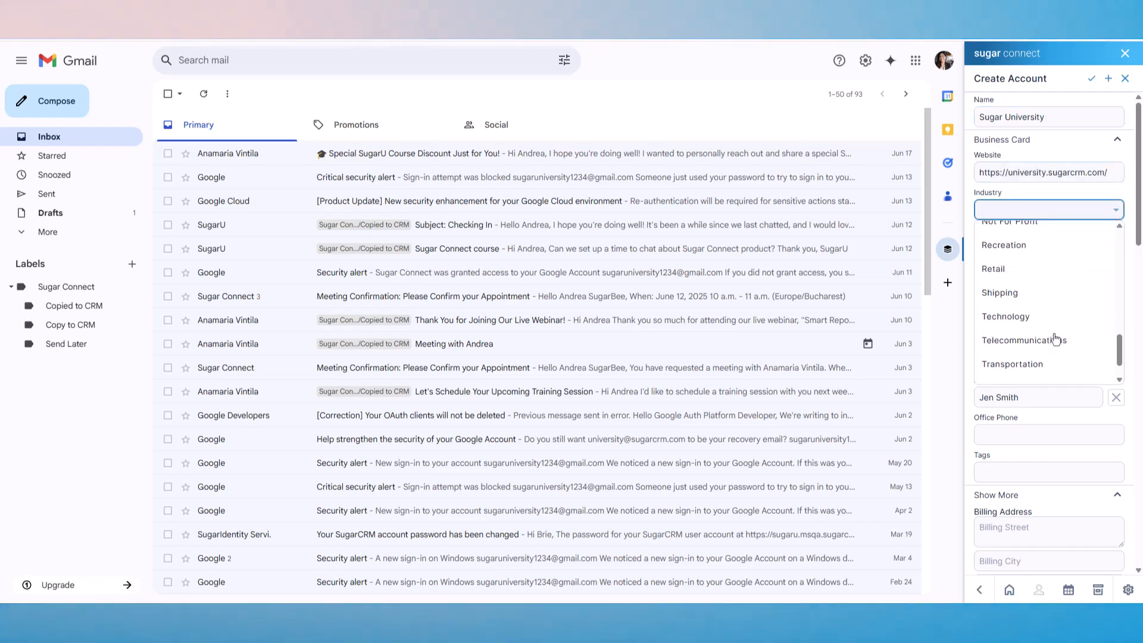
left_click(1048, 316)
left_click(1072, 324)
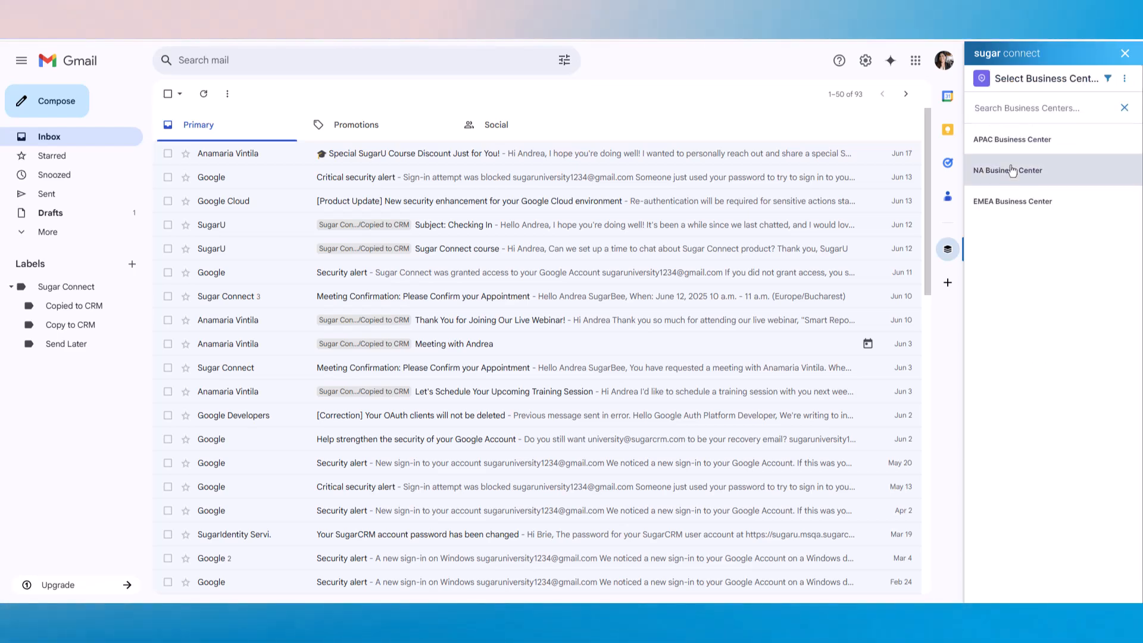
left_click(1012, 167)
left_click(1090, 82)
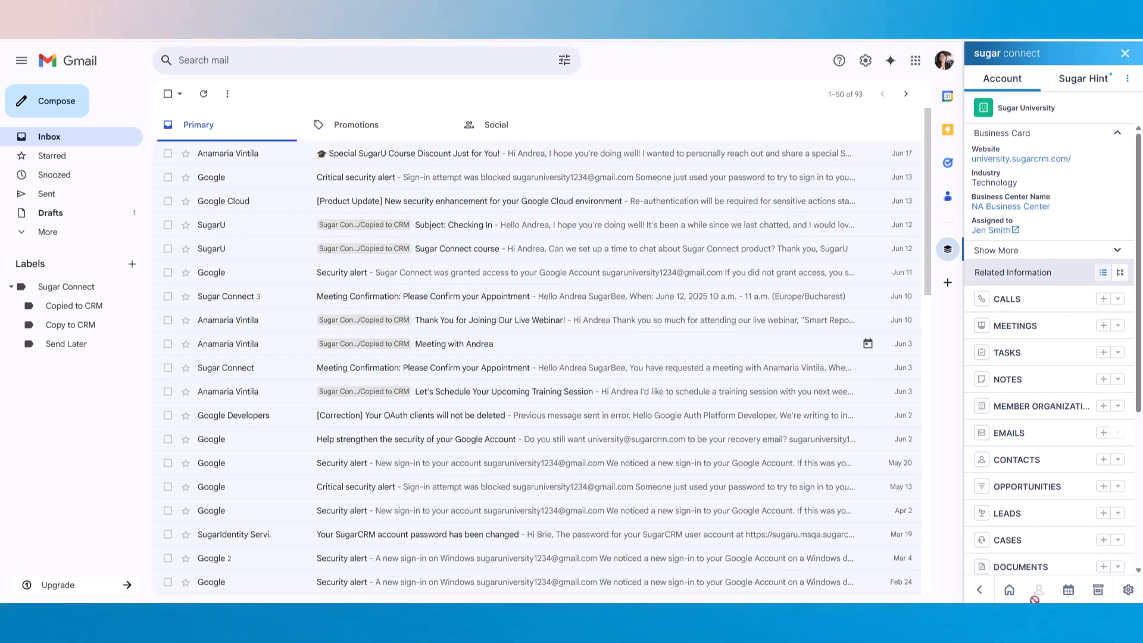
- Open the SugarU record from the Contacts module list via Home
left_click(1010, 591)
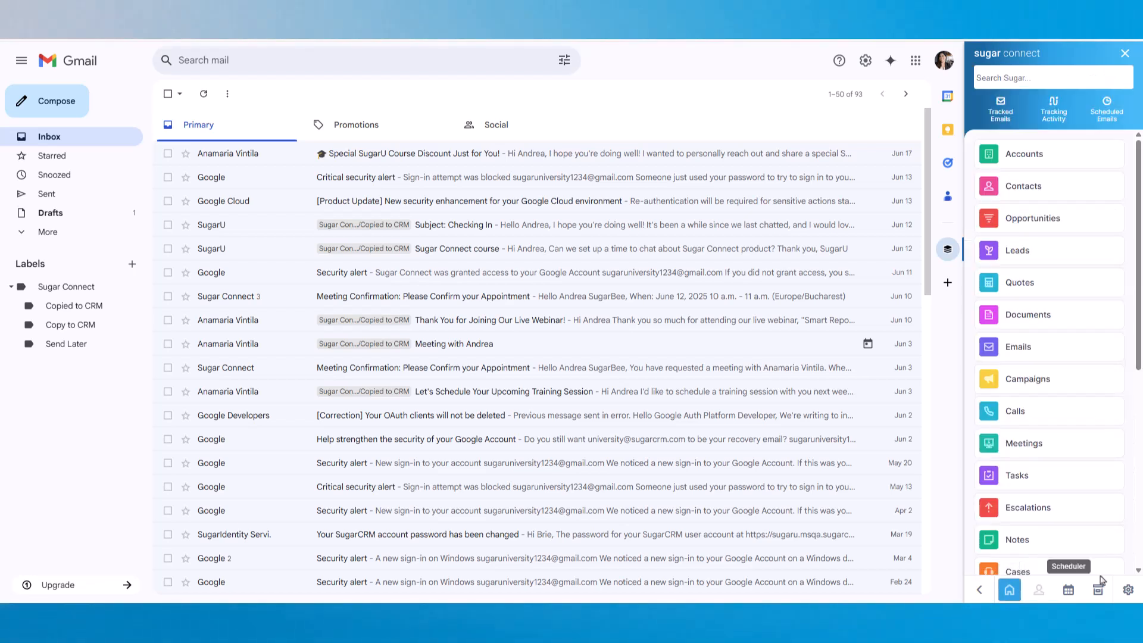
left_click(1087, 189)
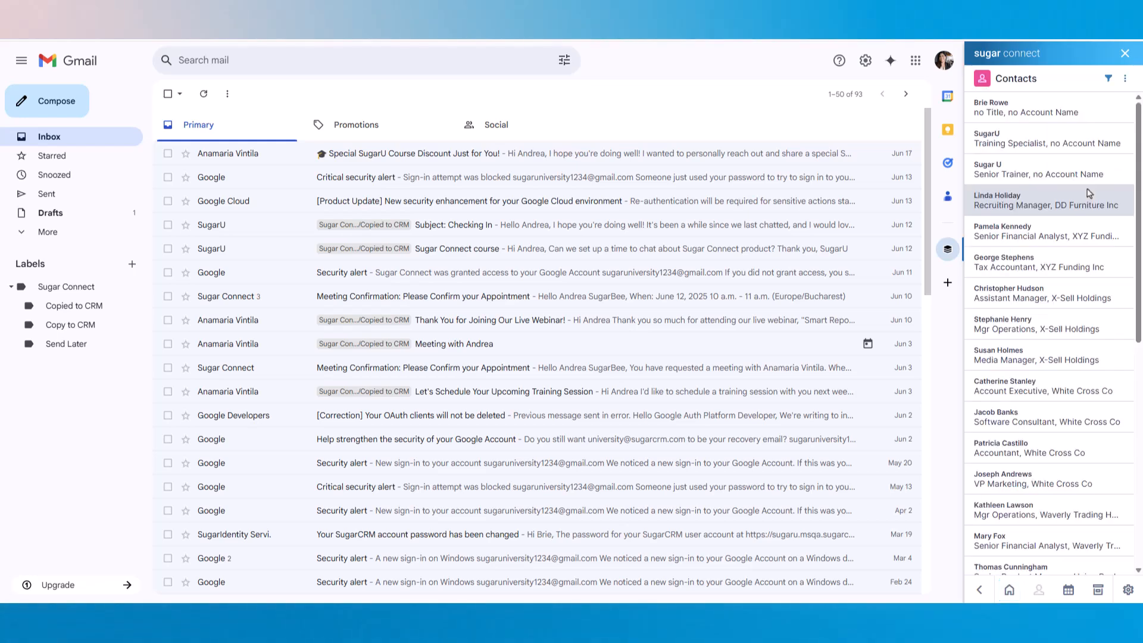
left_click(1081, 147)
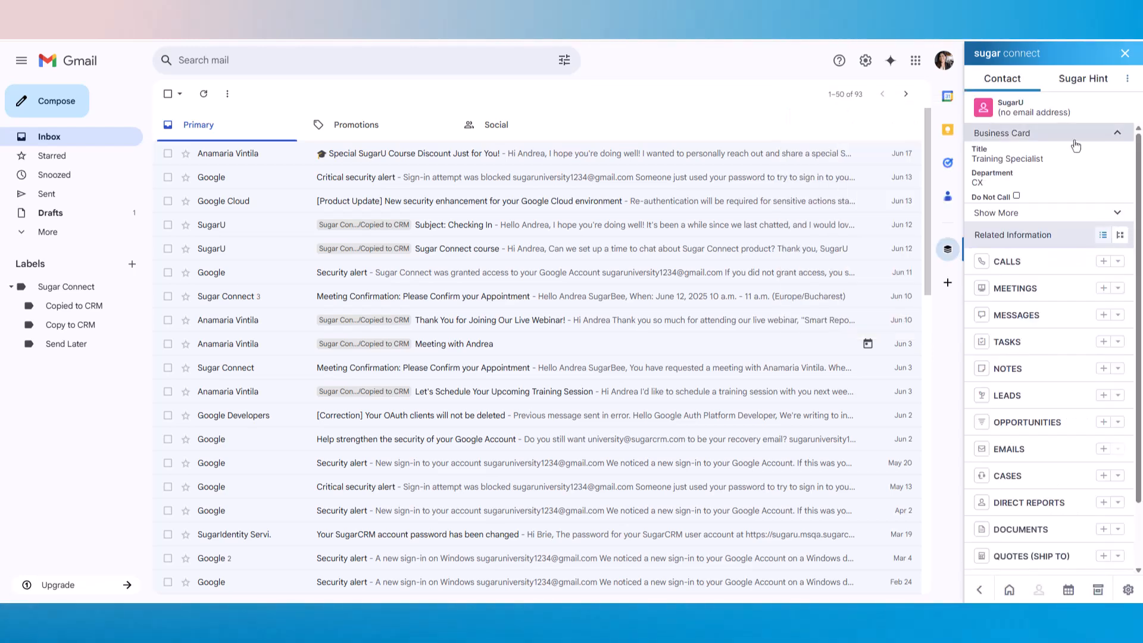
- Edit the SugarU contact: department Training, account Sugar University, and save
left_click(1126, 78)
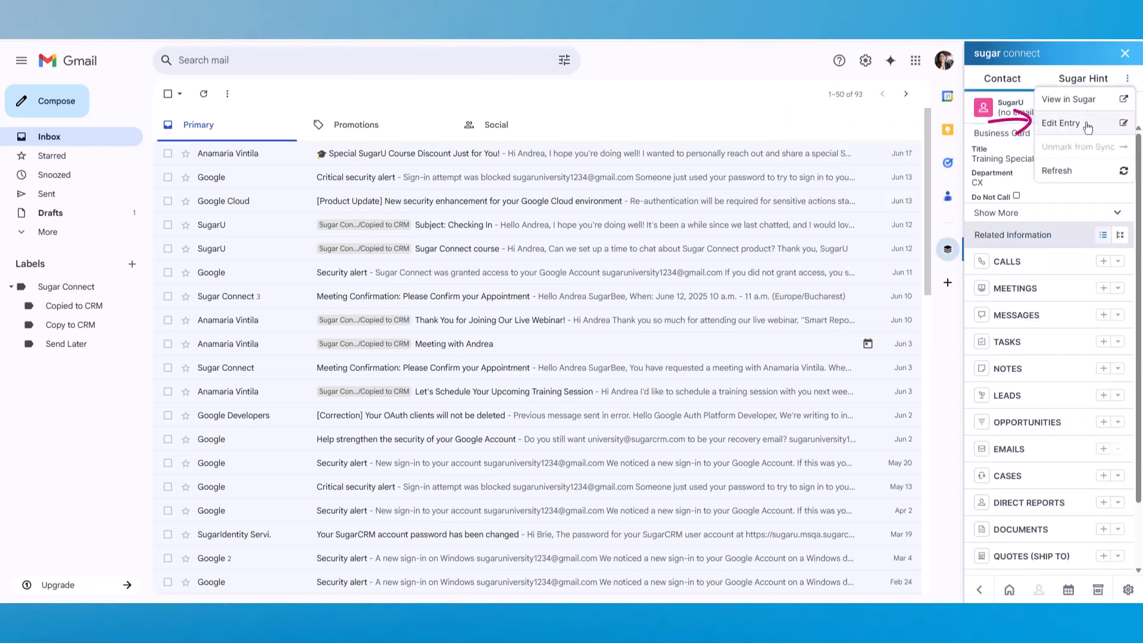
left_click(1088, 127)
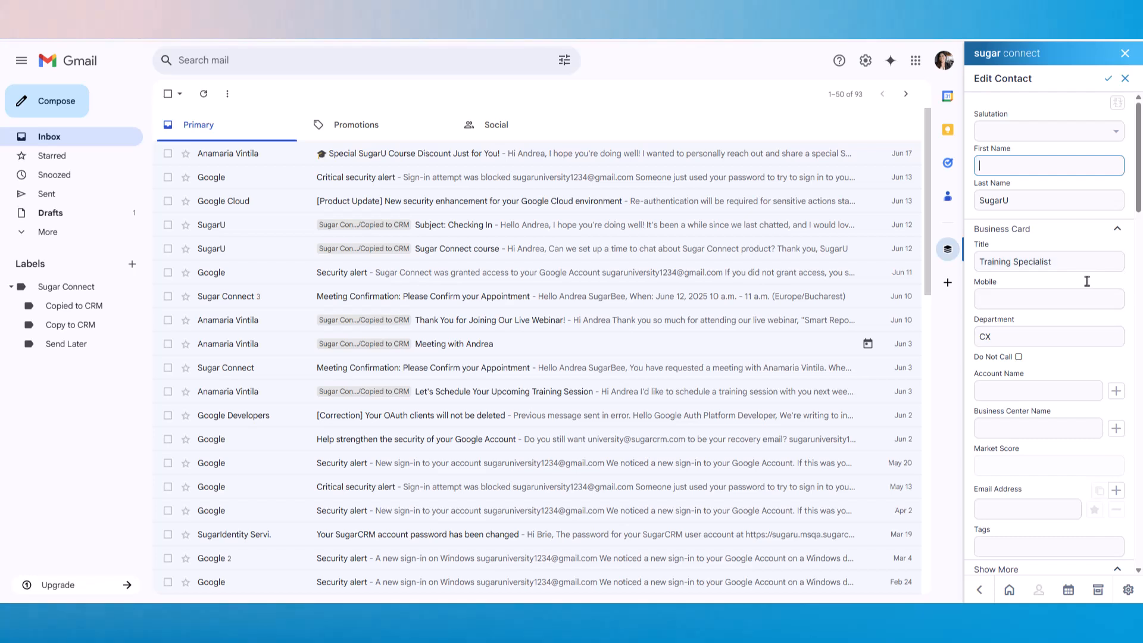
left_click(1039, 298)
key("Tab")
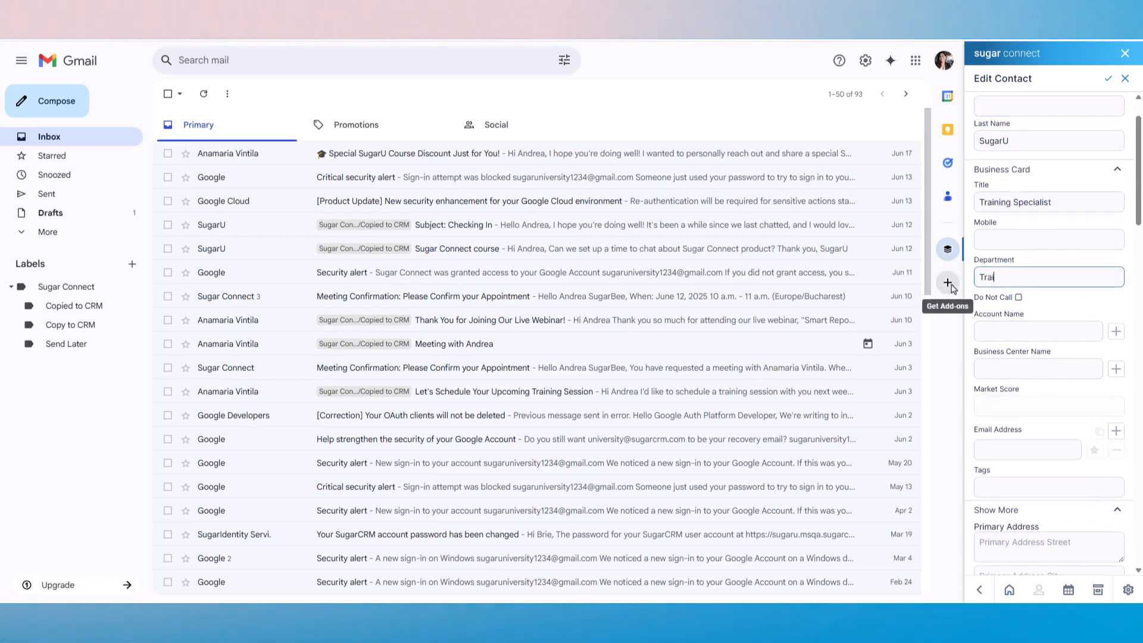
left_click(1059, 329)
left_click(1041, 355)
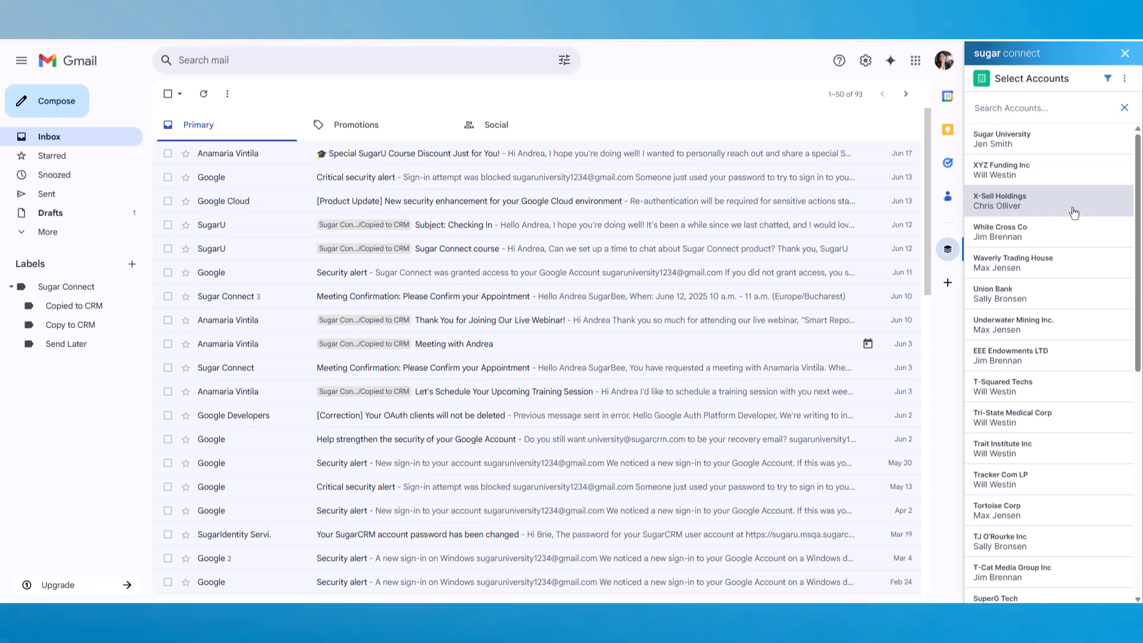
left_click(1051, 144)
scroll(1101, 267, "up", 1)
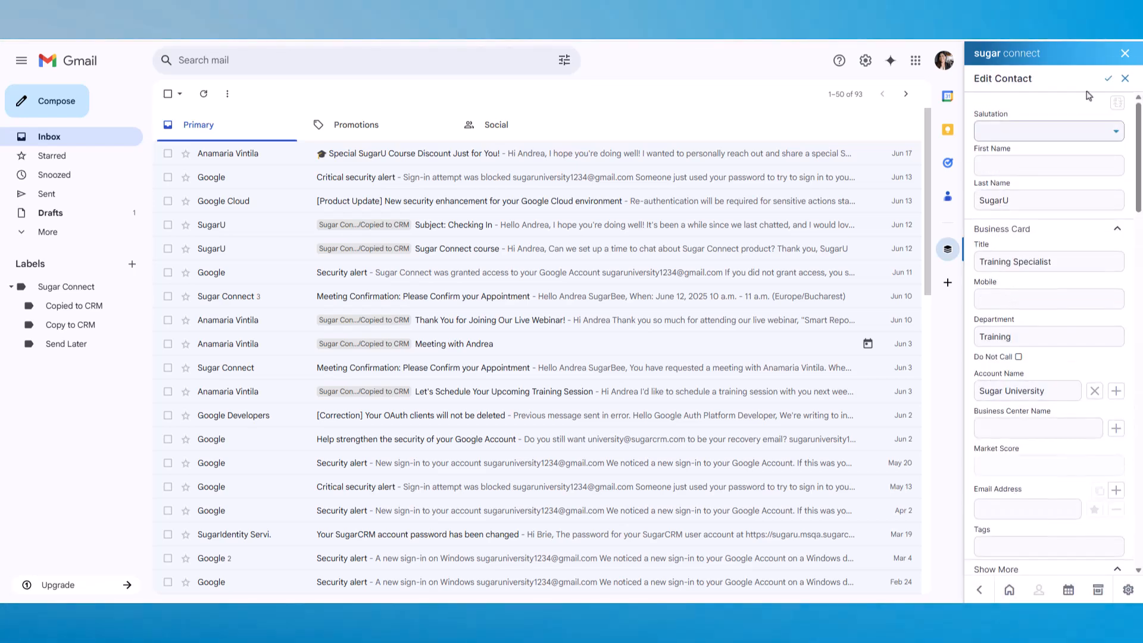
left_click(1107, 85)
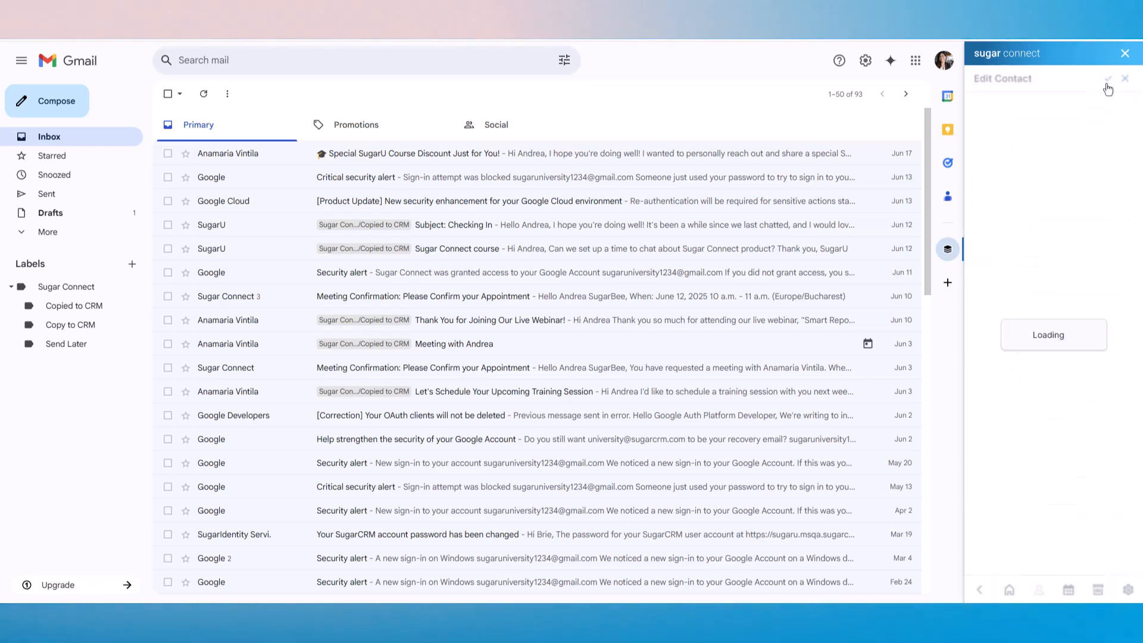
- Navigate back to the Sugar Connect module list with the SugarU discount email open
left_click(980, 589)
left_click(979, 590)
left_click(980, 589)
left_click(979, 589)
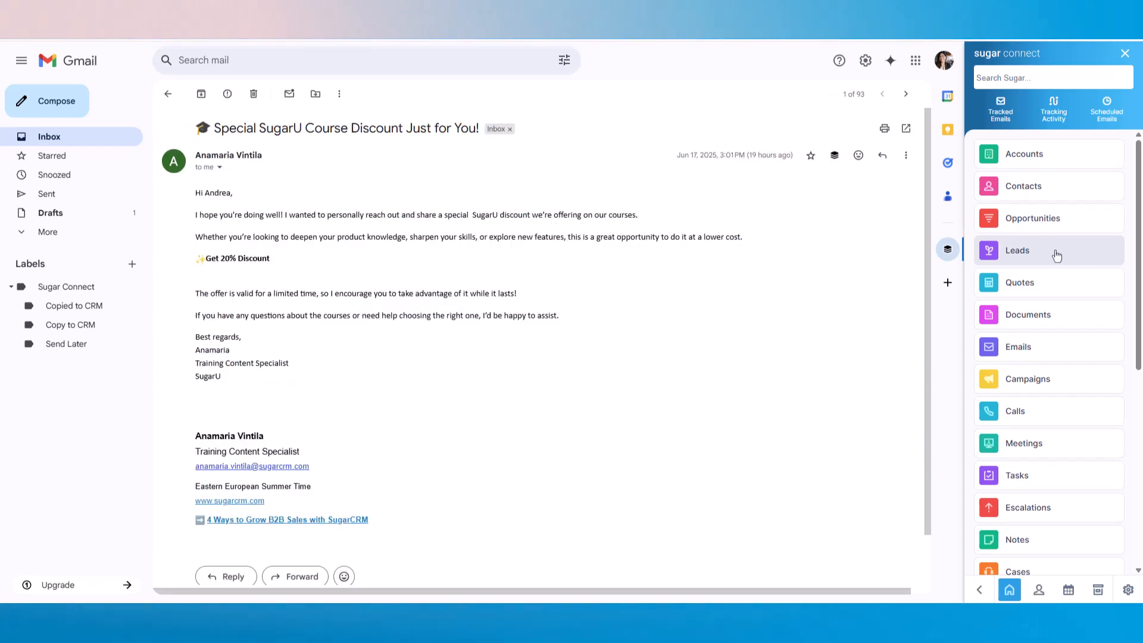
- Open the email sender's lead from Leads and begin Convert Lead, showing empty Contact, Account and Opportunity fields
left_click(1056, 255)
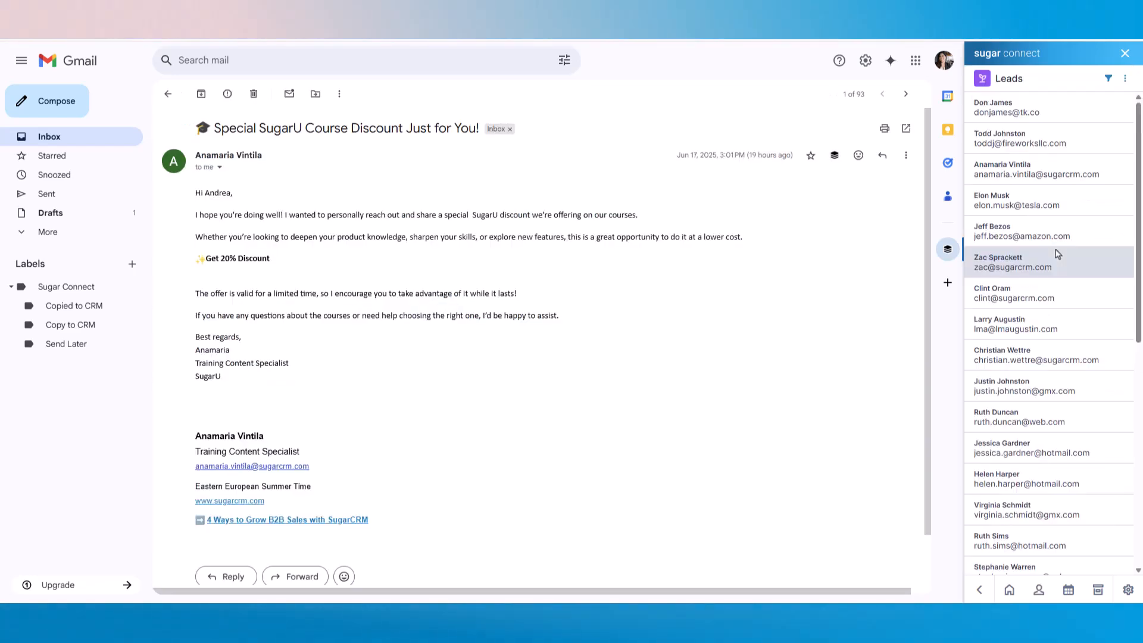
left_click(1127, 176)
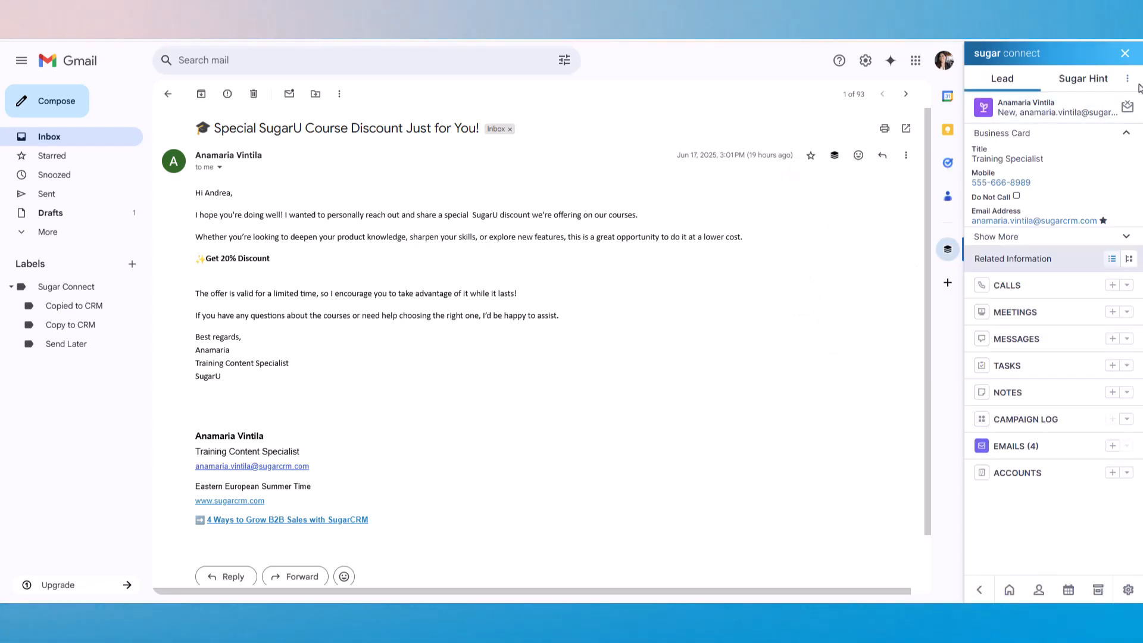
left_click(1128, 80)
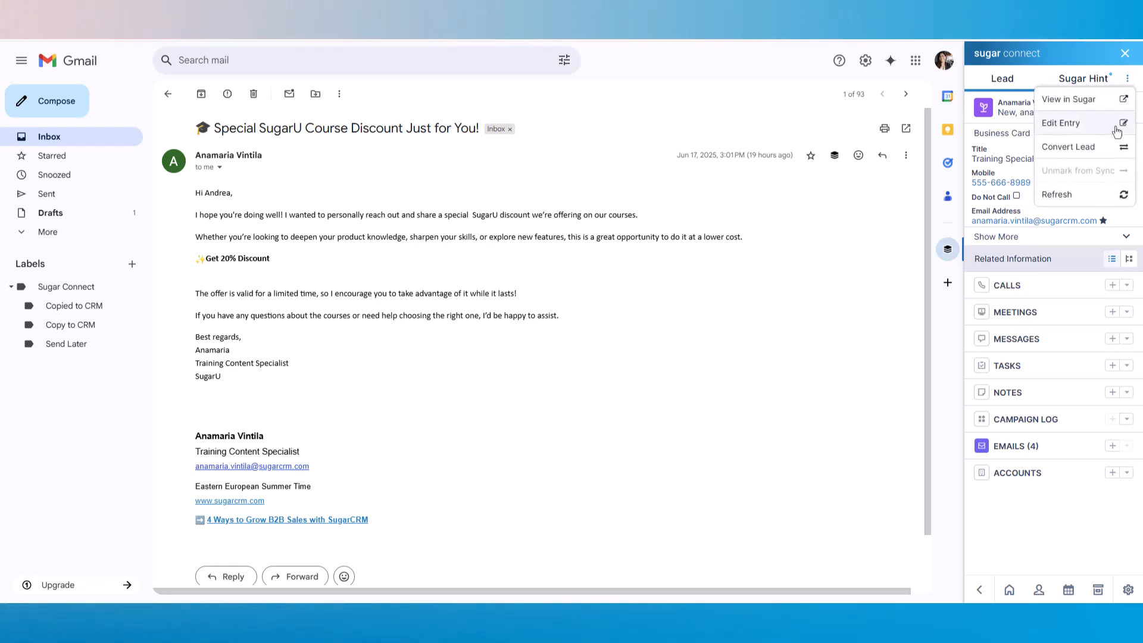
left_click(1066, 157)
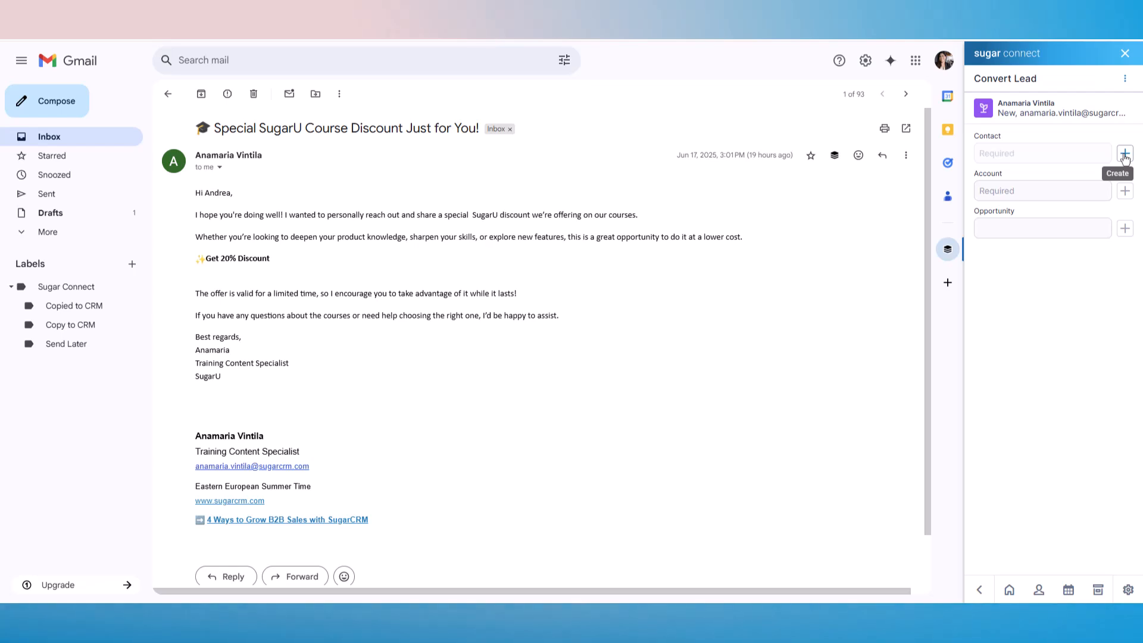
- Create the lead's contact with +1 prefixed to the mobile number and department CX
left_click(1125, 154)
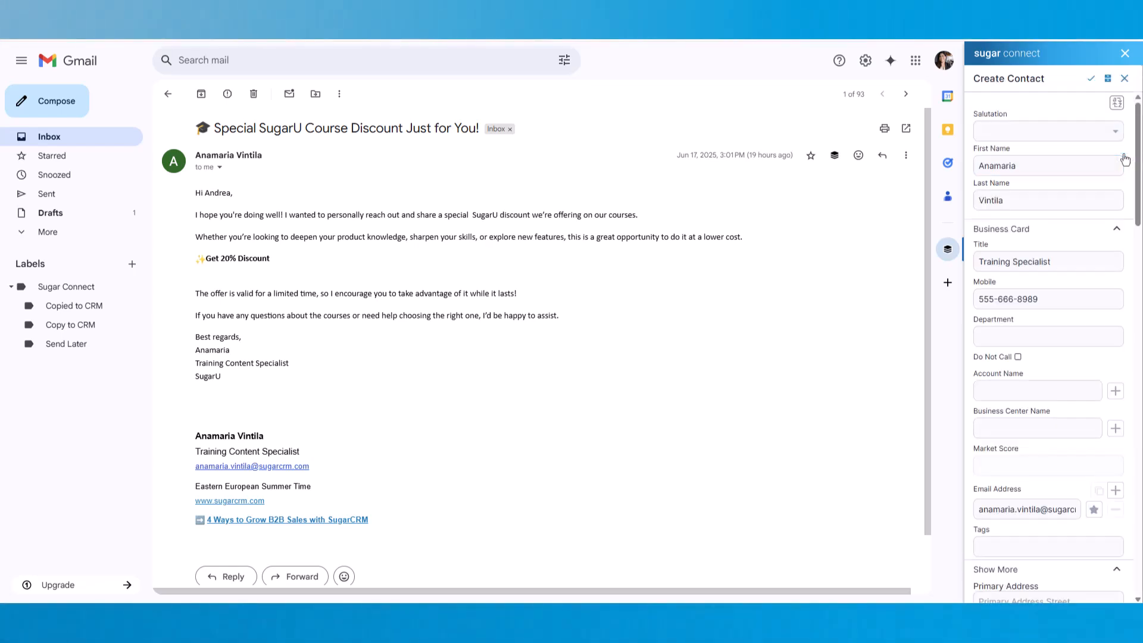
left_click(978, 301)
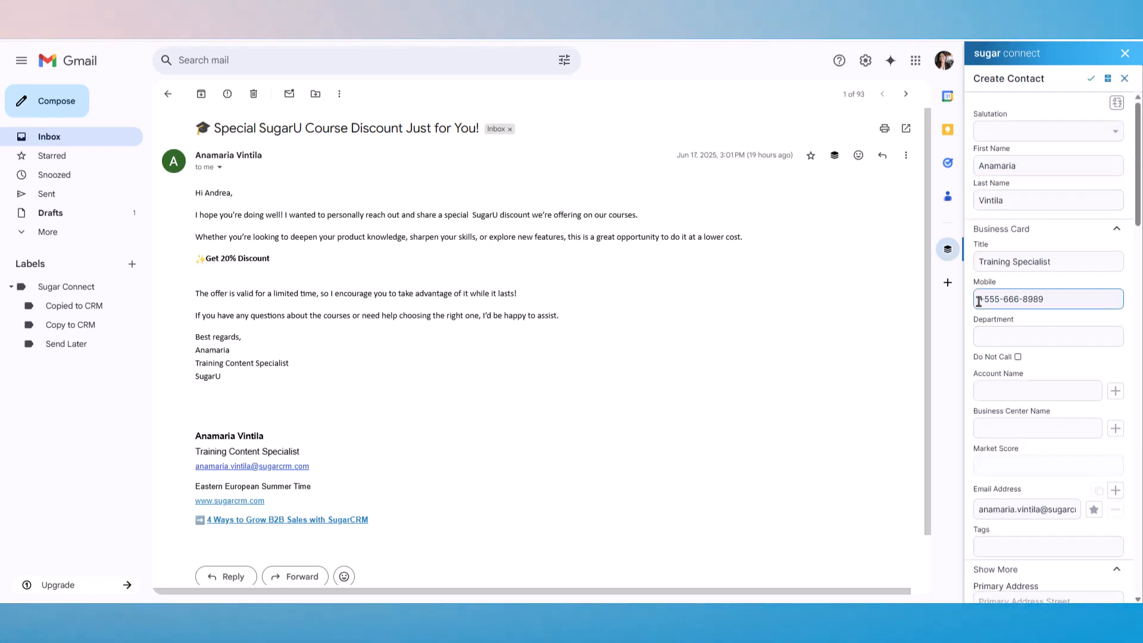
type("+1-")
left_click(1002, 335)
type("CX")
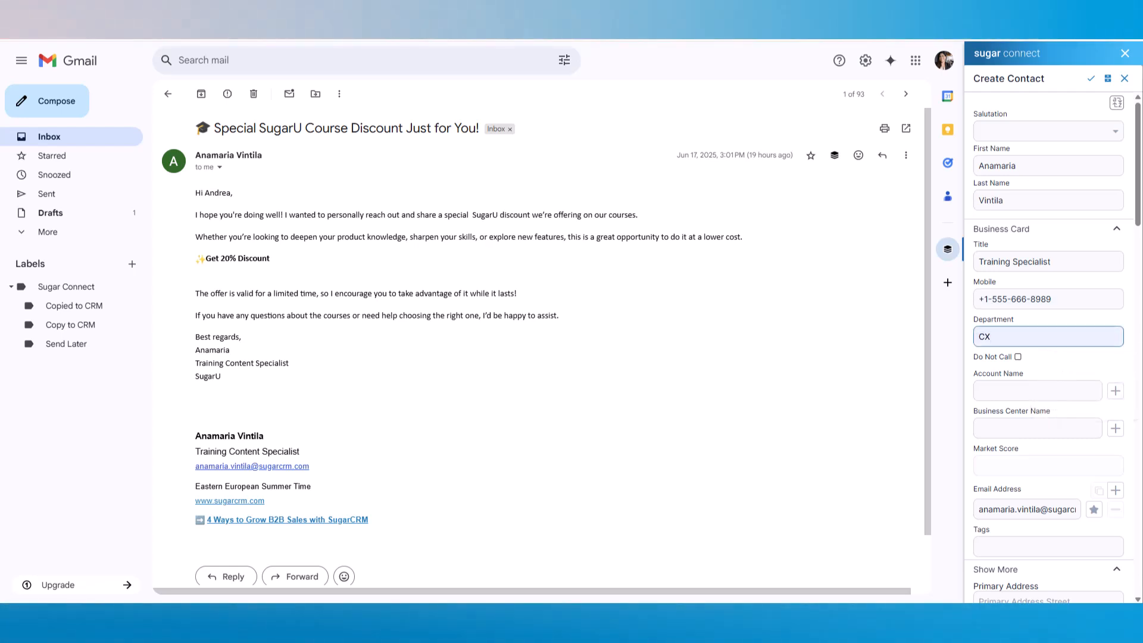
left_click(1090, 80)
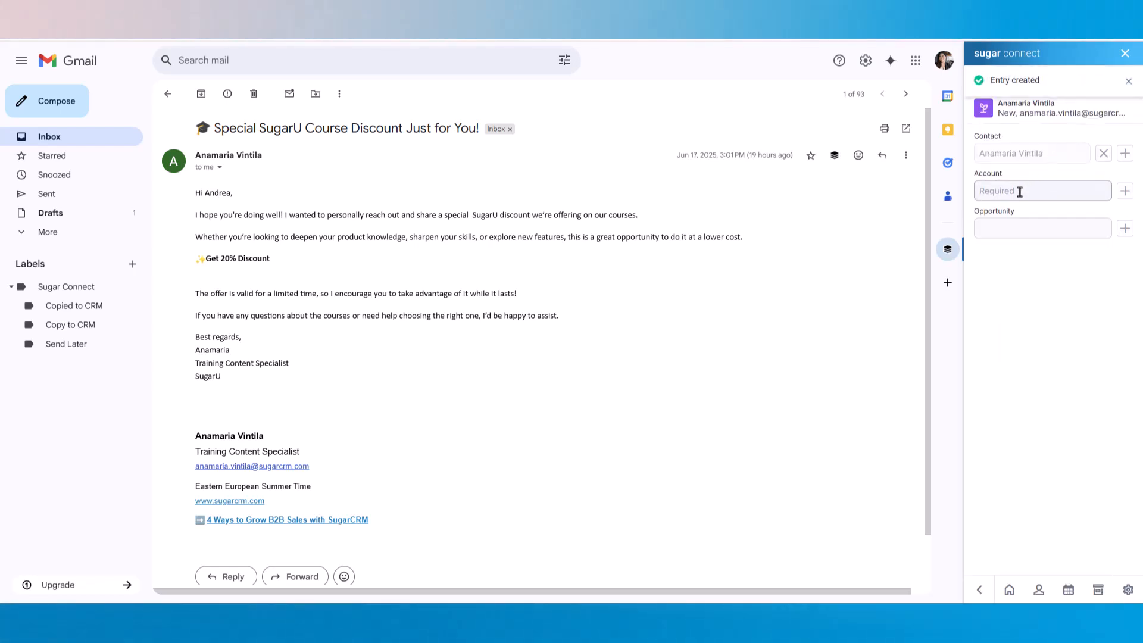
- Select Sugar University as the conversion account
left_click(1020, 191)
left_click(992, 229)
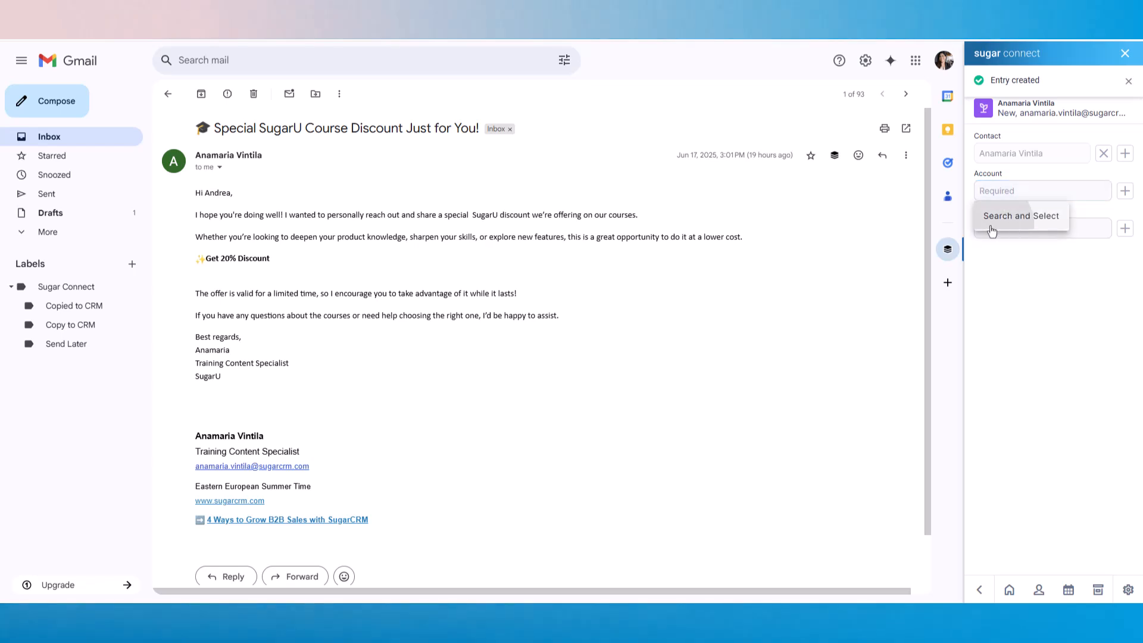
left_click(998, 148)
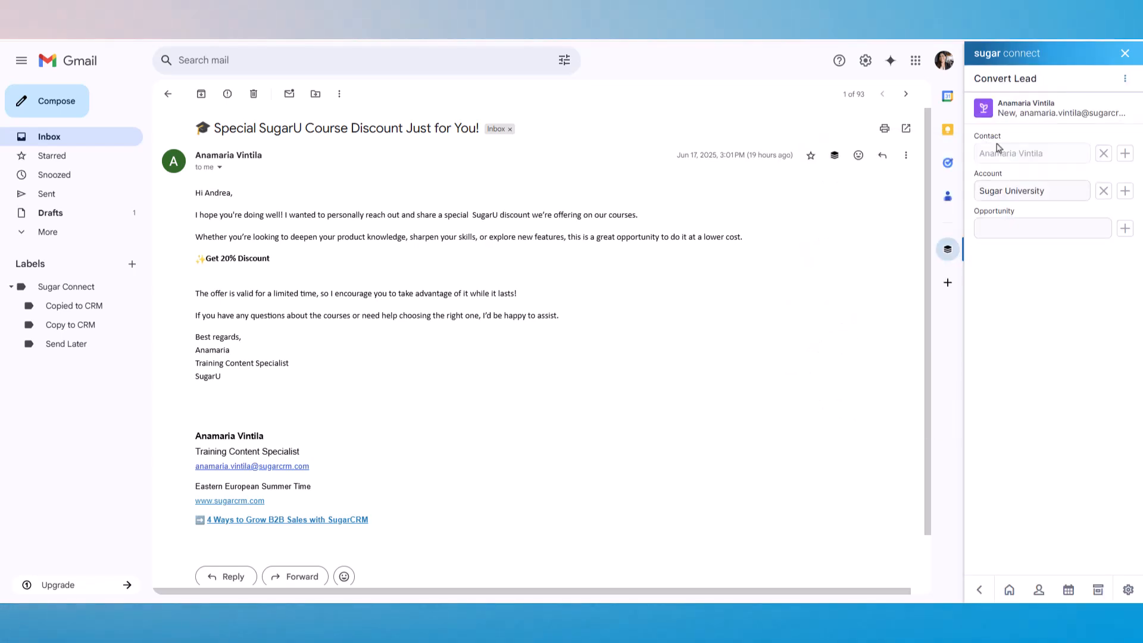
- Add the Sugar Reporting opportunity with stage Prospecting and lead source Email, then Save and Convert the lead
left_click(1122, 230)
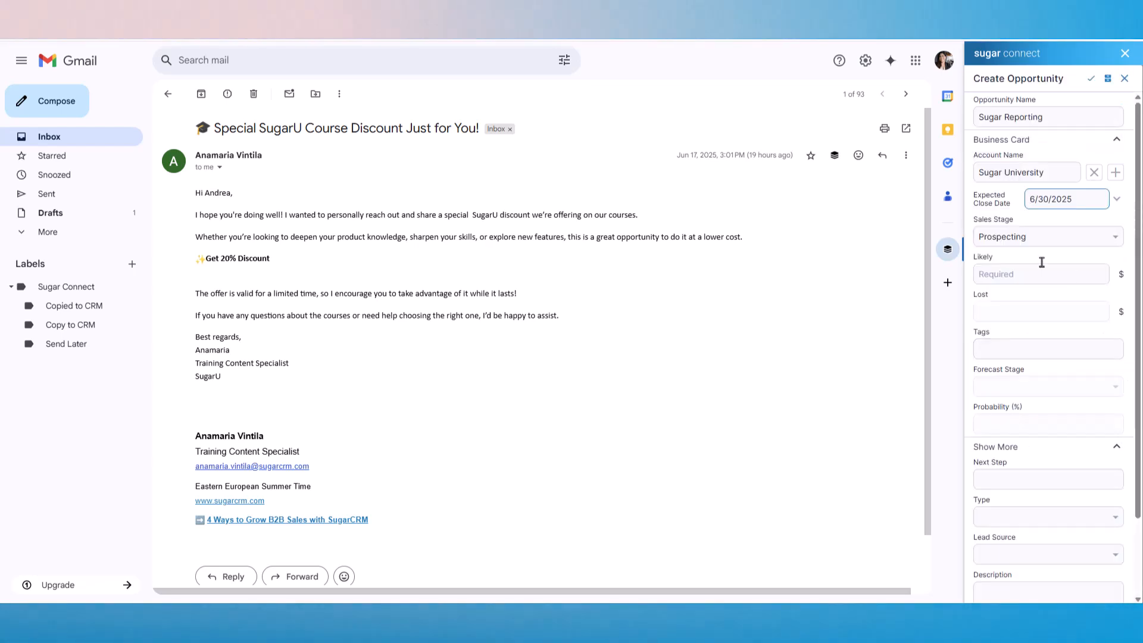
left_click(1048, 236)
left_click(1077, 269)
left_click(1084, 545)
left_click(1062, 494)
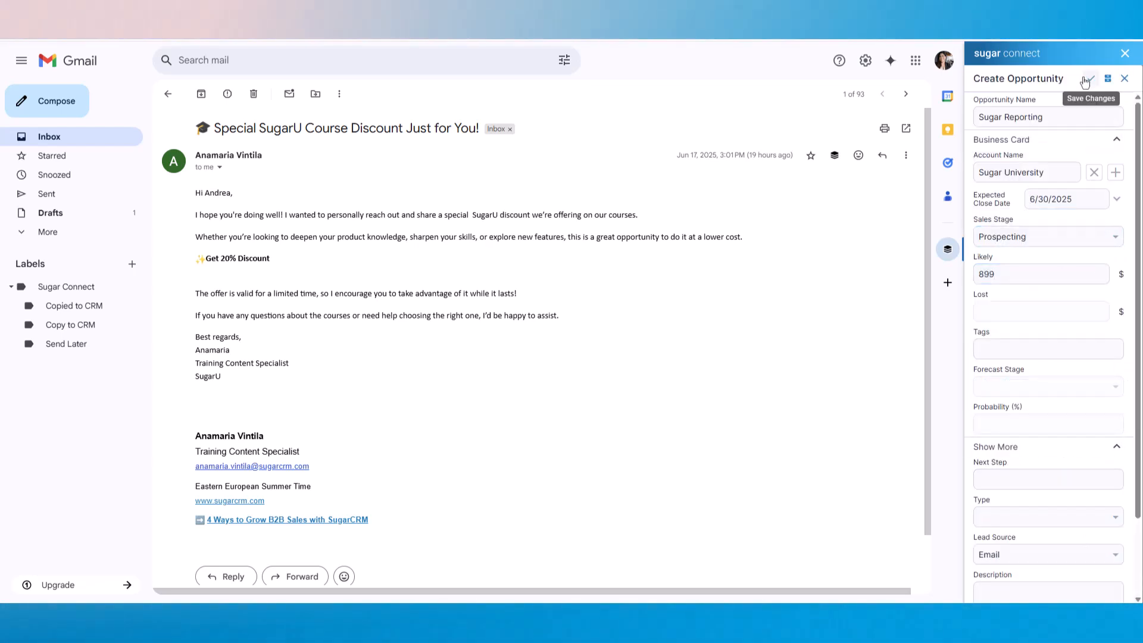
left_click(1091, 79)
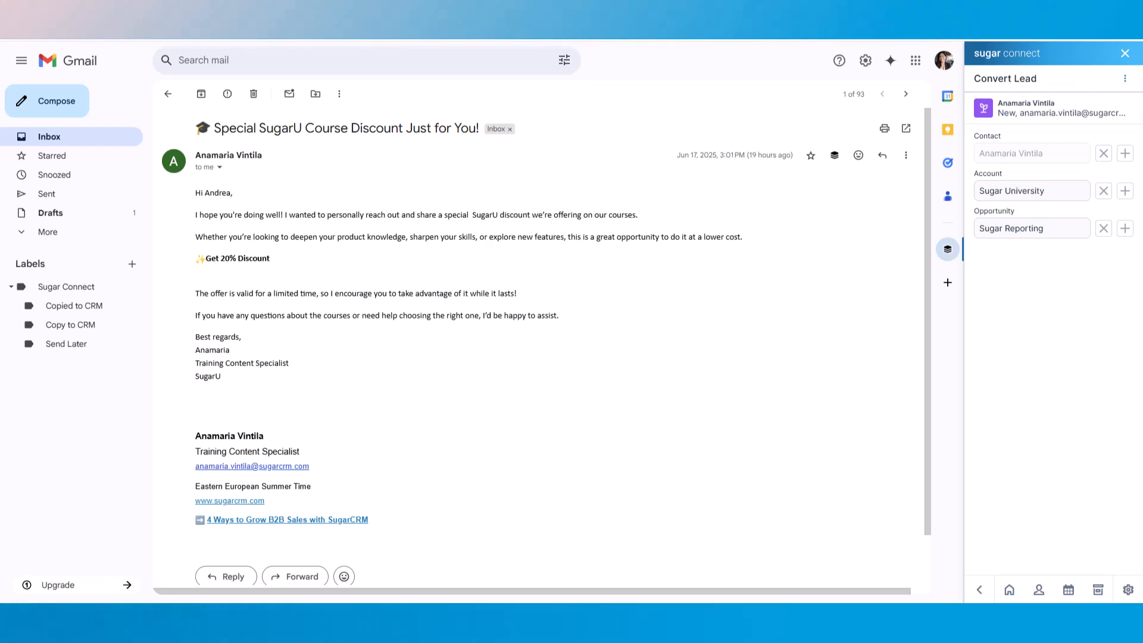
left_click(1125, 80)
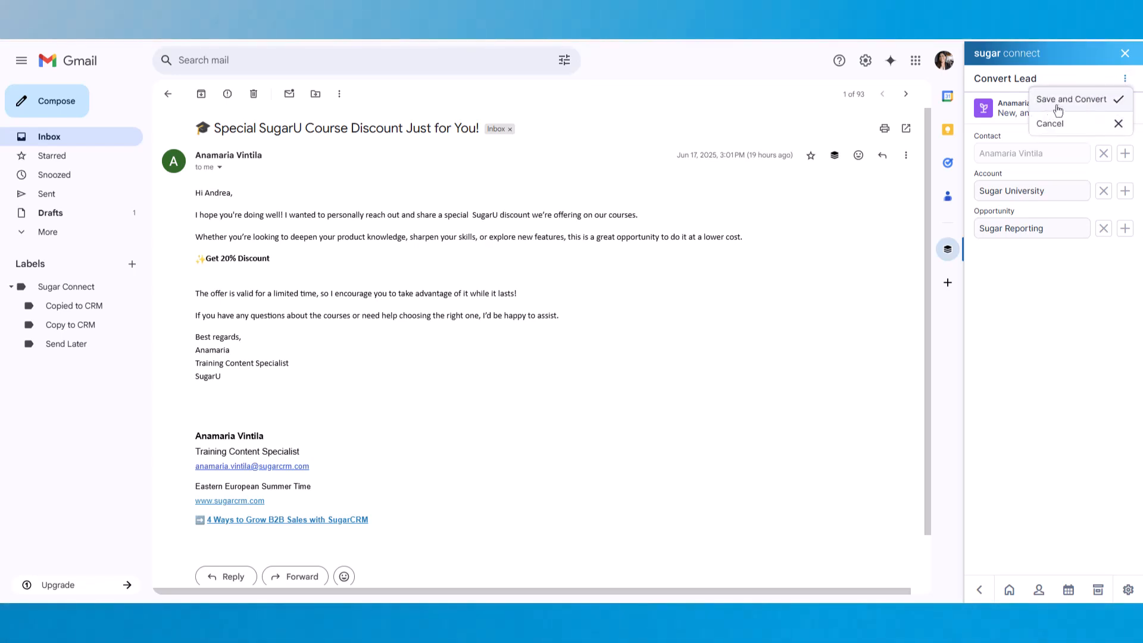
left_click(1096, 106)
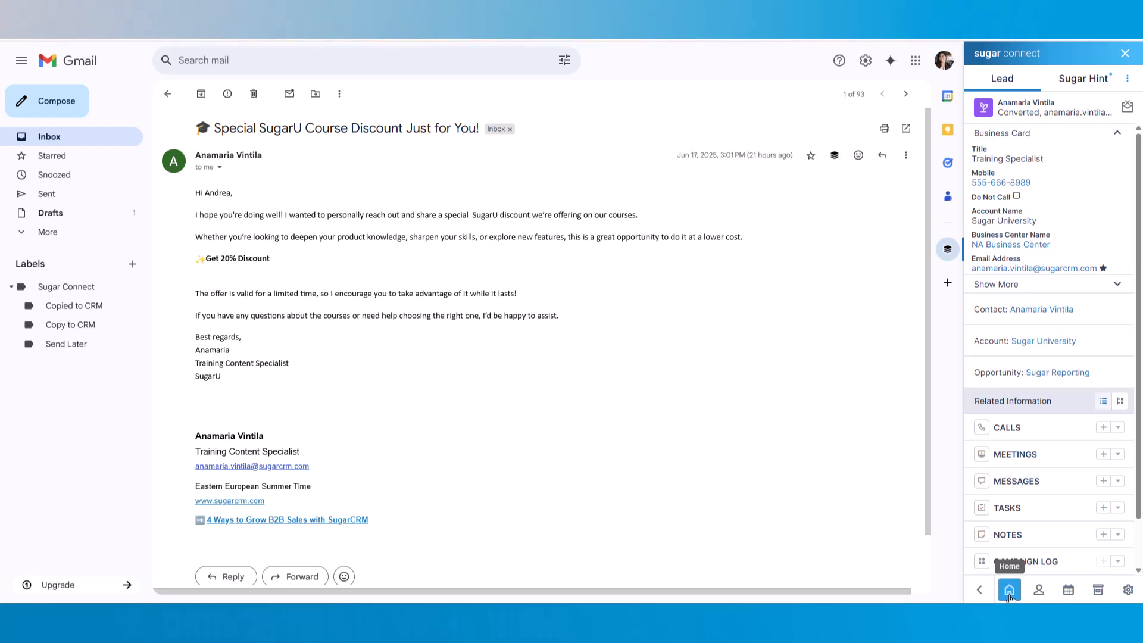
- Mark the 'Check in with Marketing' task Completed from the Tasks list, then return Home
left_click(1009, 591)
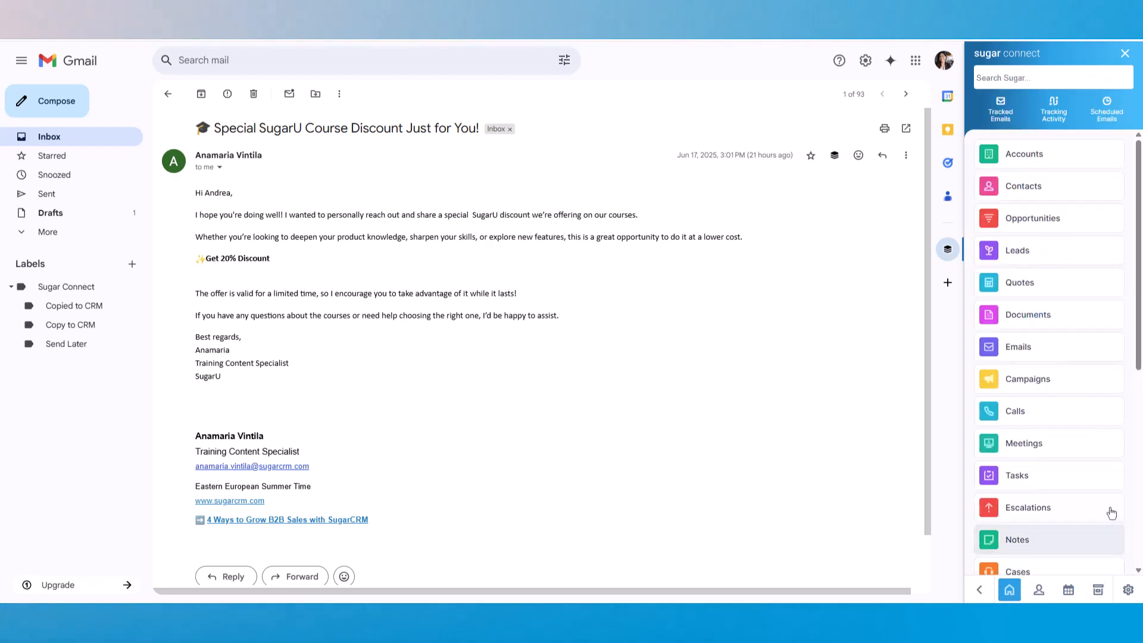
left_click(1085, 485)
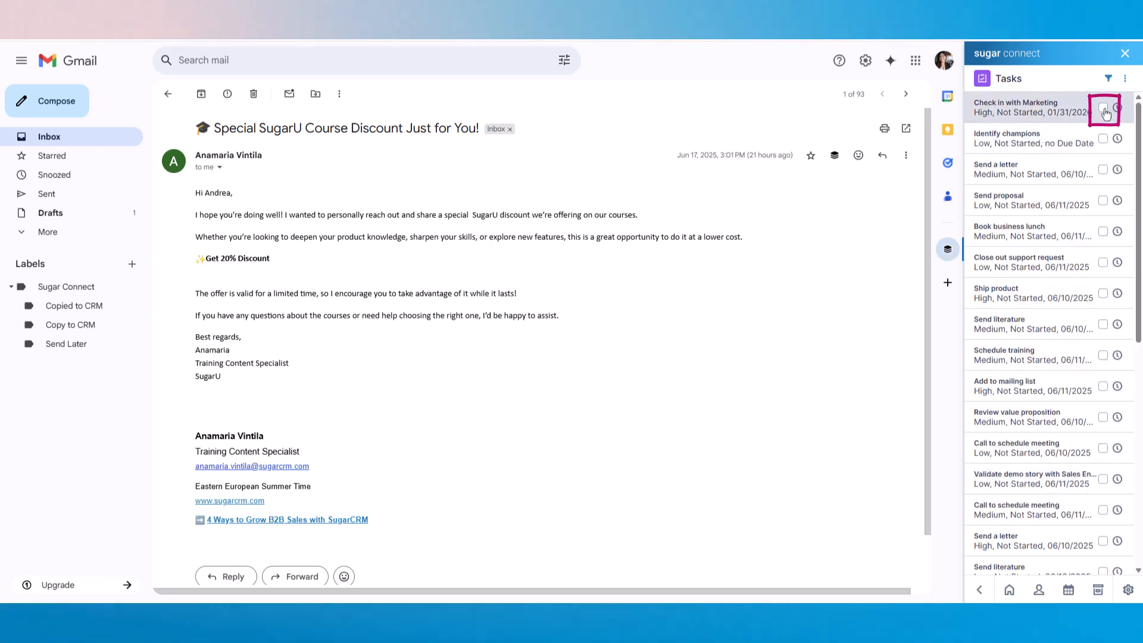
left_click(1104, 111)
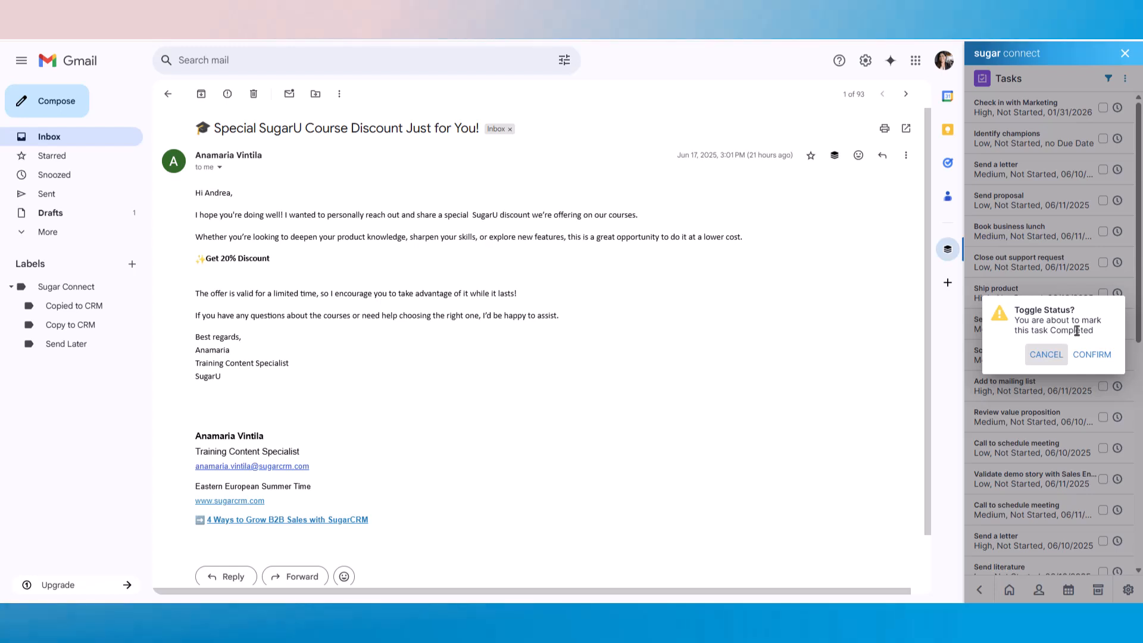
left_click(1089, 356)
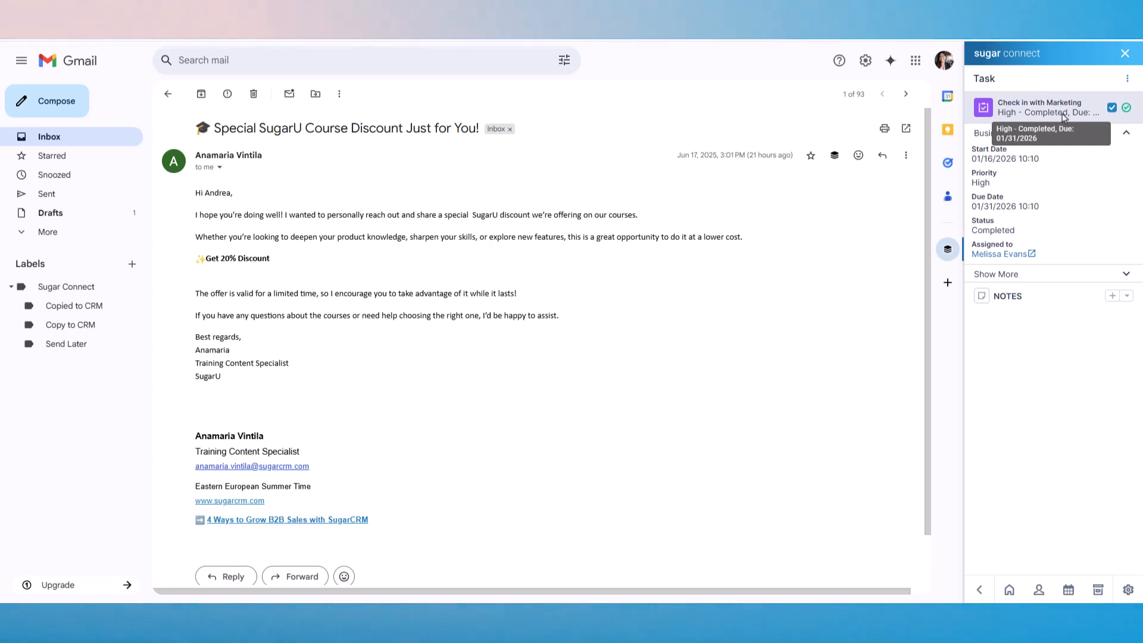
left_click(1010, 592)
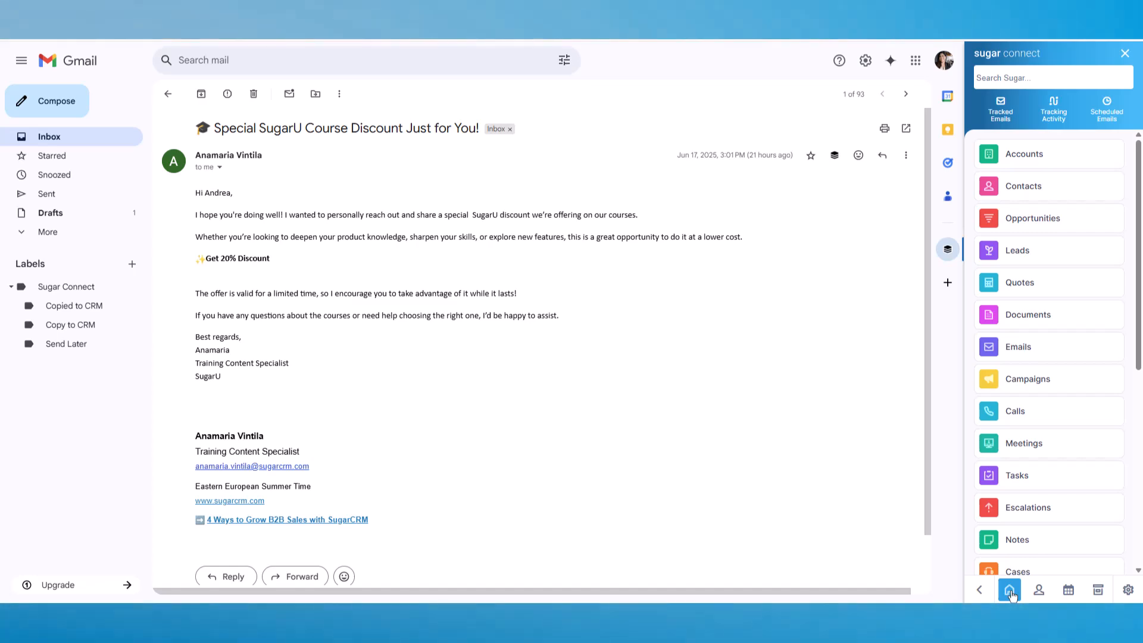